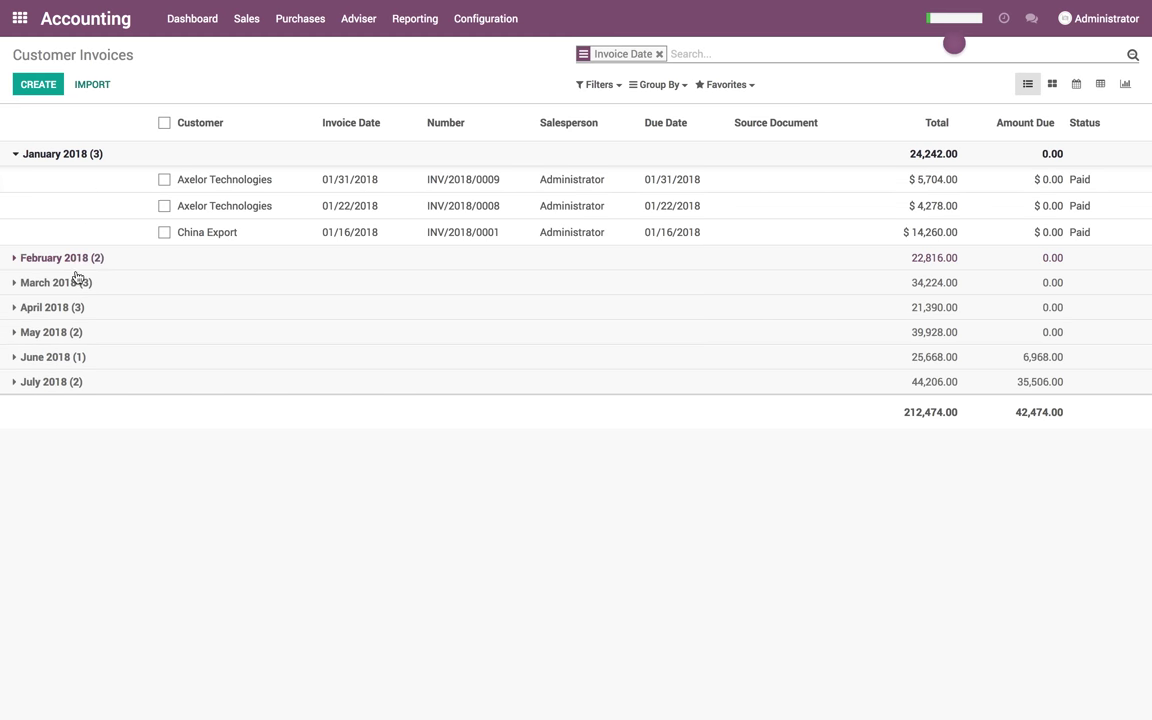
Expand the February 2018 group of customer invoices and open the list of customer payments
click(60, 257)
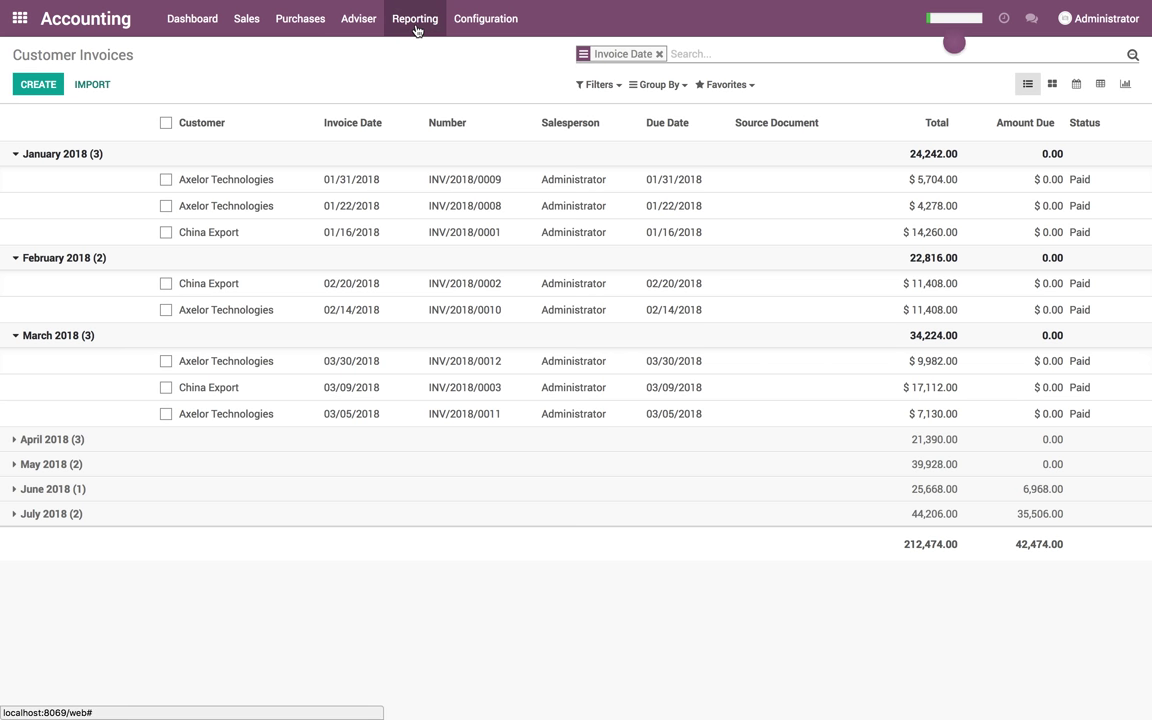
click(248, 22)
click(273, 110)
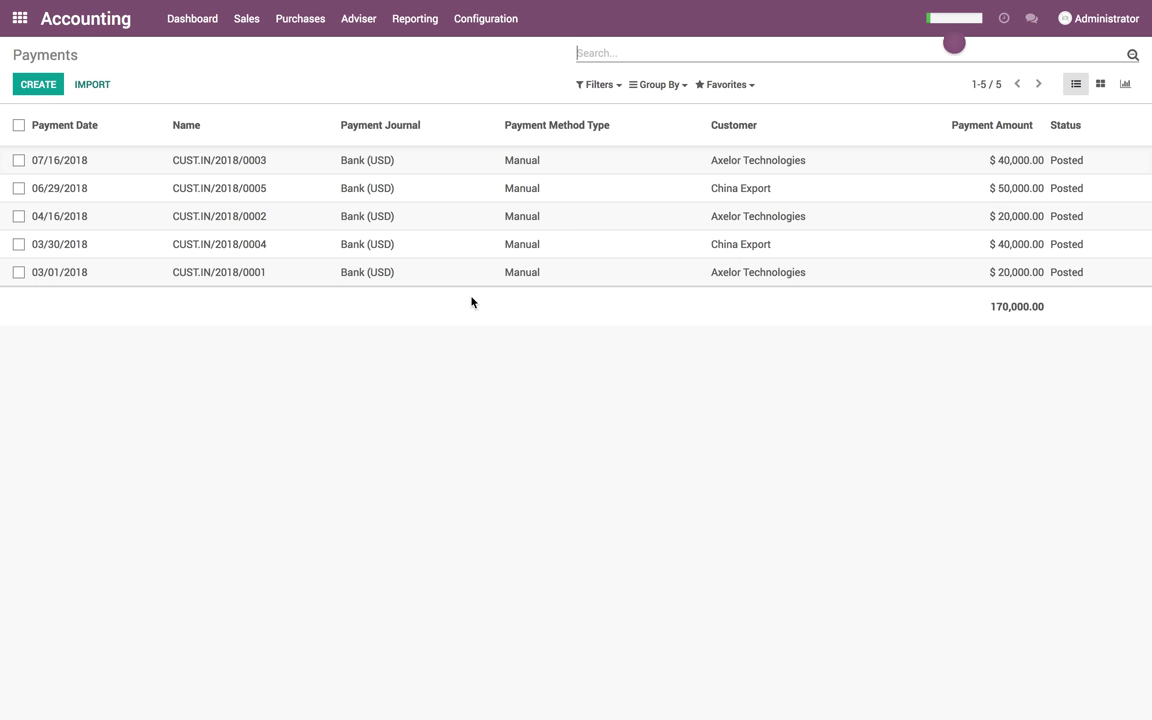
Group the customer payments by Payment Date using a custom group
click(660, 85)
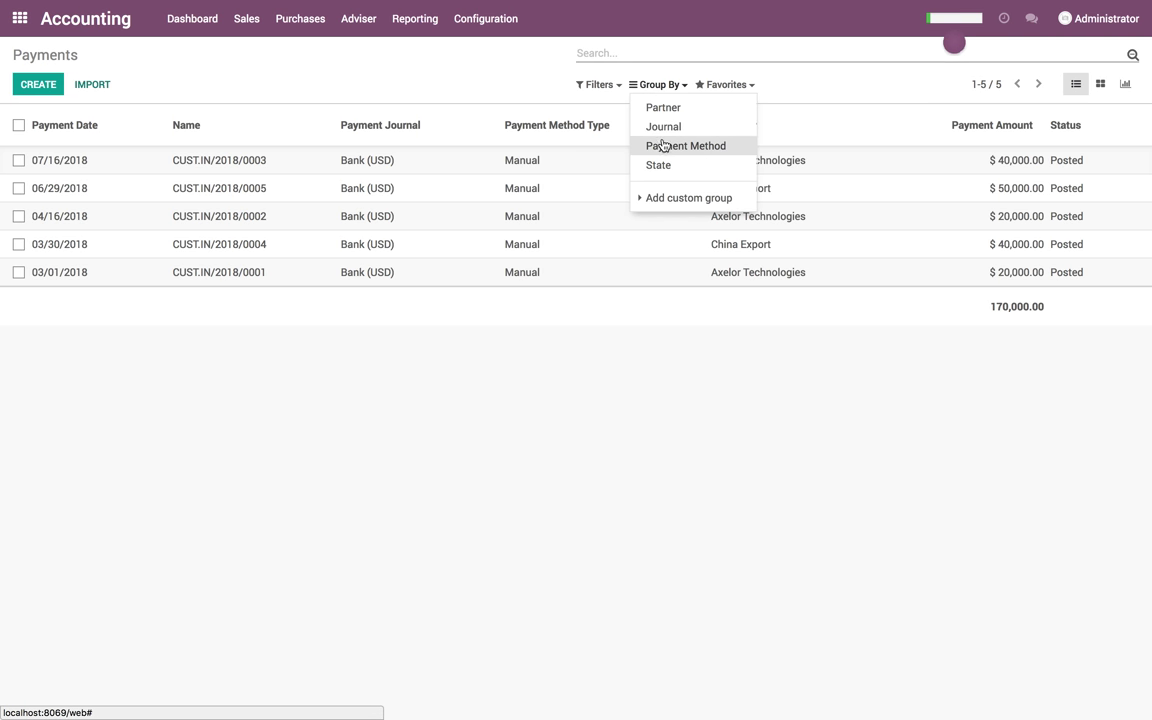
click(663, 150)
click(663, 152)
click(686, 198)
click(680, 219)
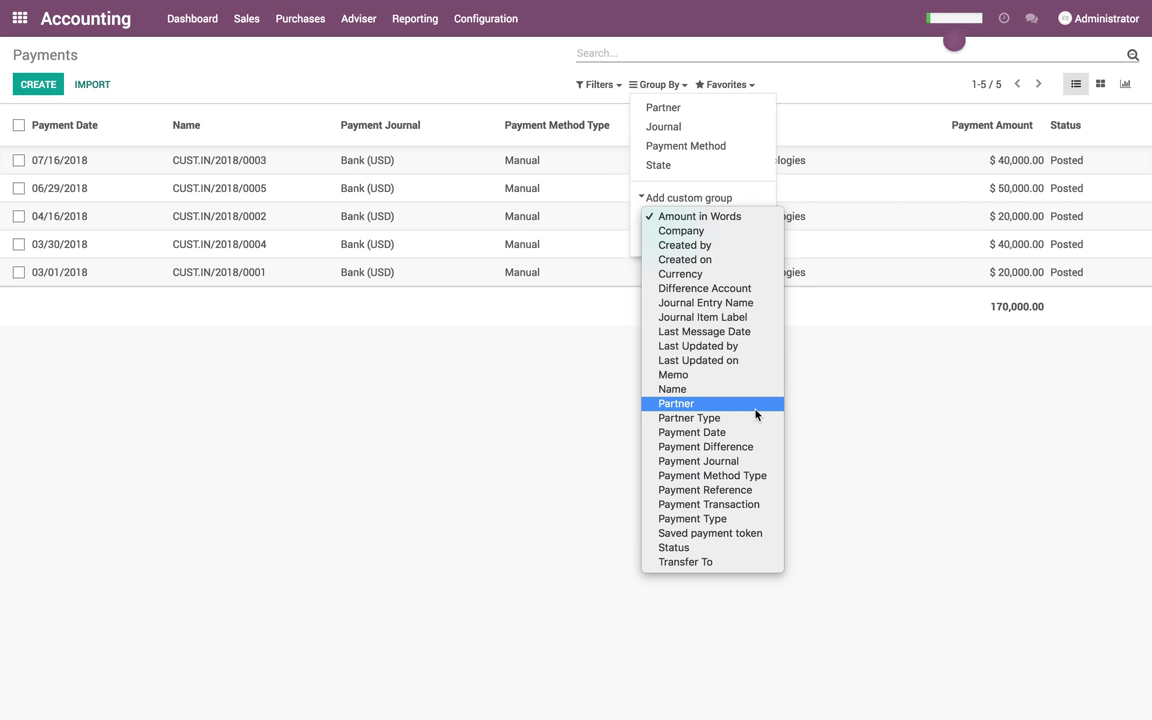
click(740, 432)
click(673, 241)
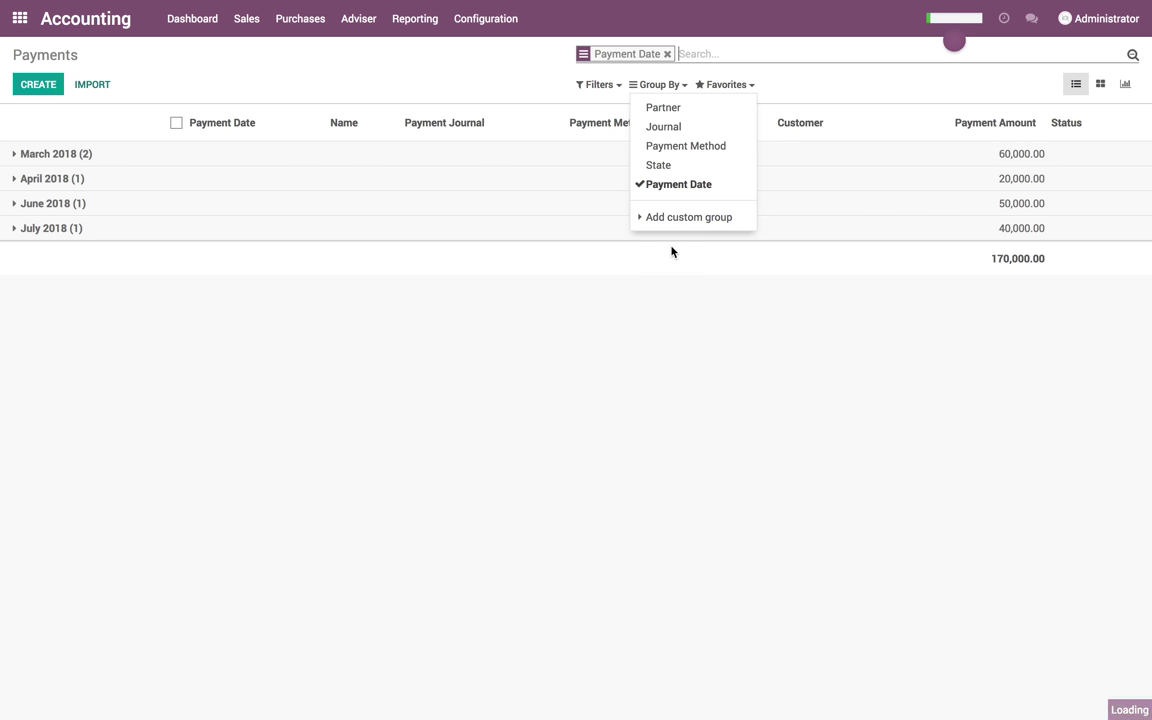
click(530, 330)
Expand the July, June, April and March 2018 payment groups to review them, and remove the Payment Date grouping
click(100, 229)
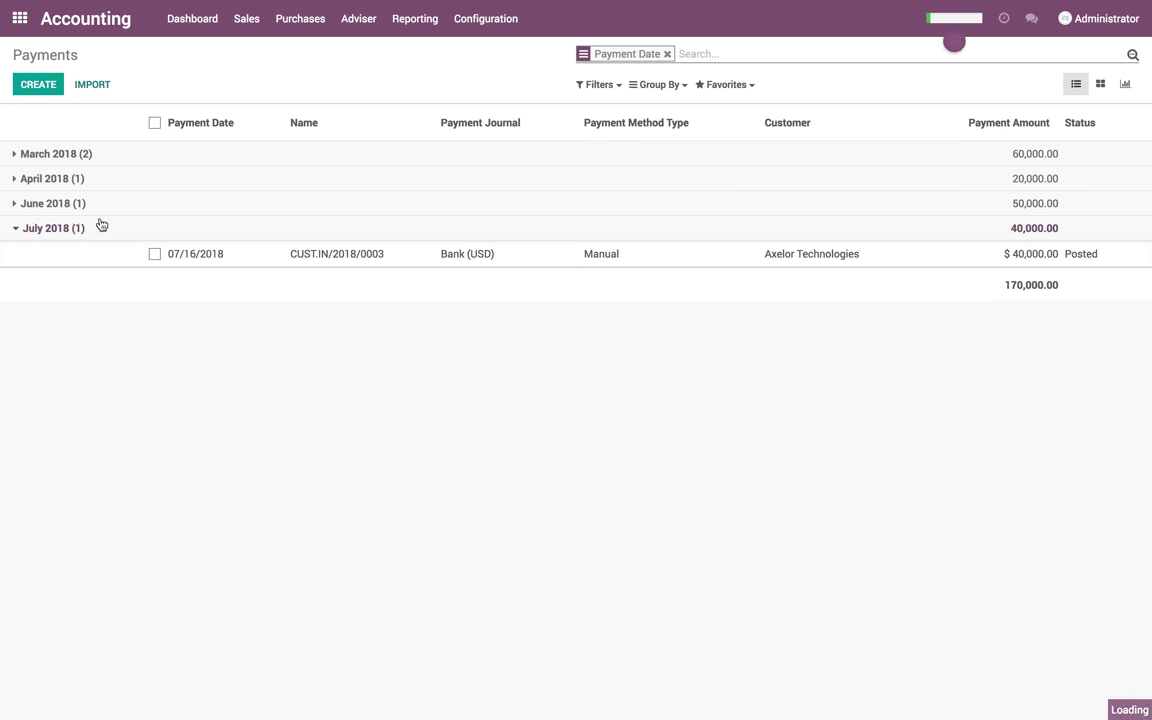
click(95, 205)
click(95, 186)
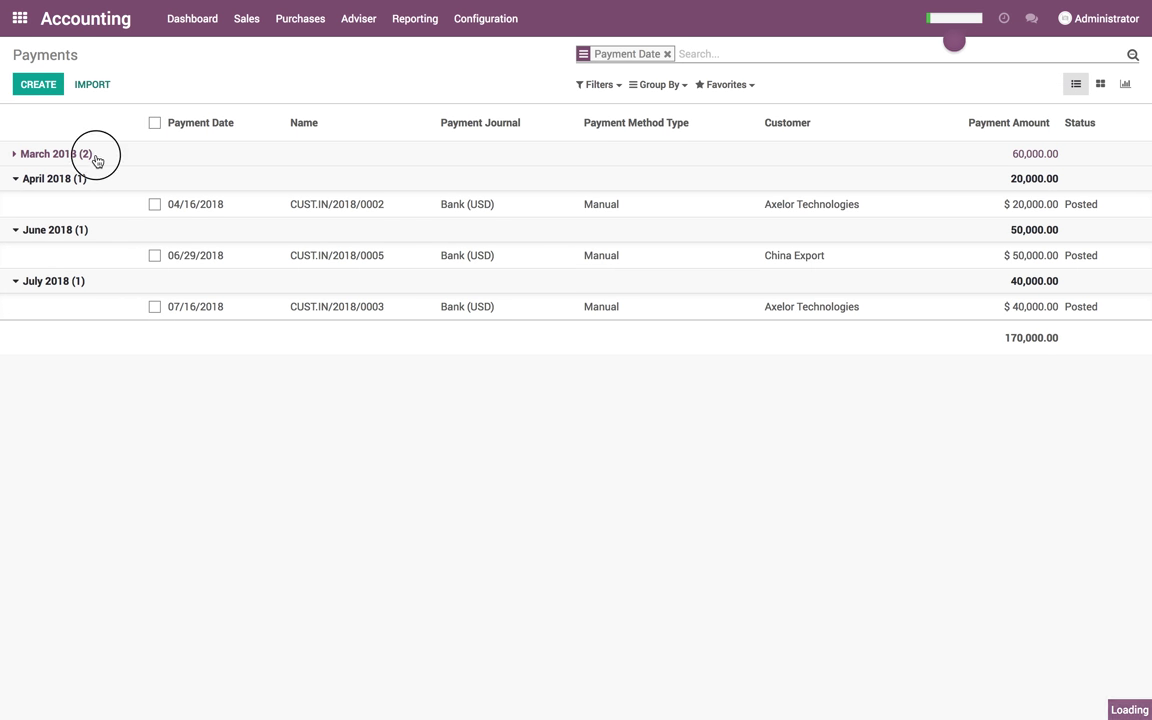
click(95, 156)
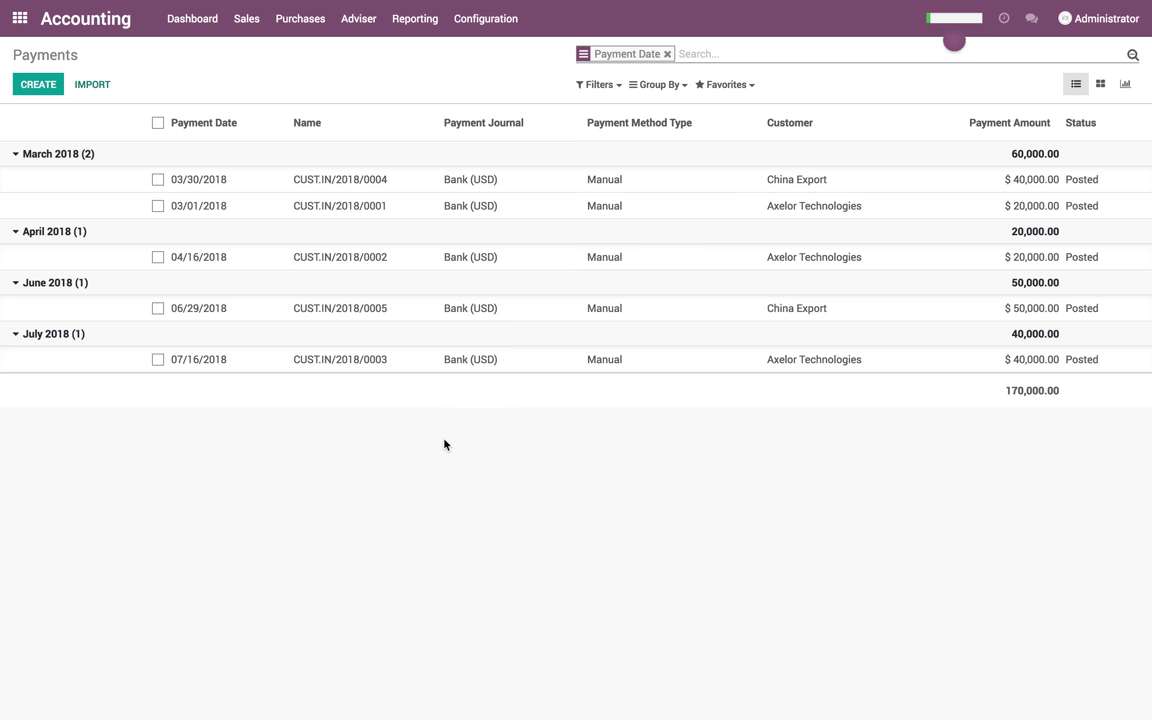
click(667, 55)
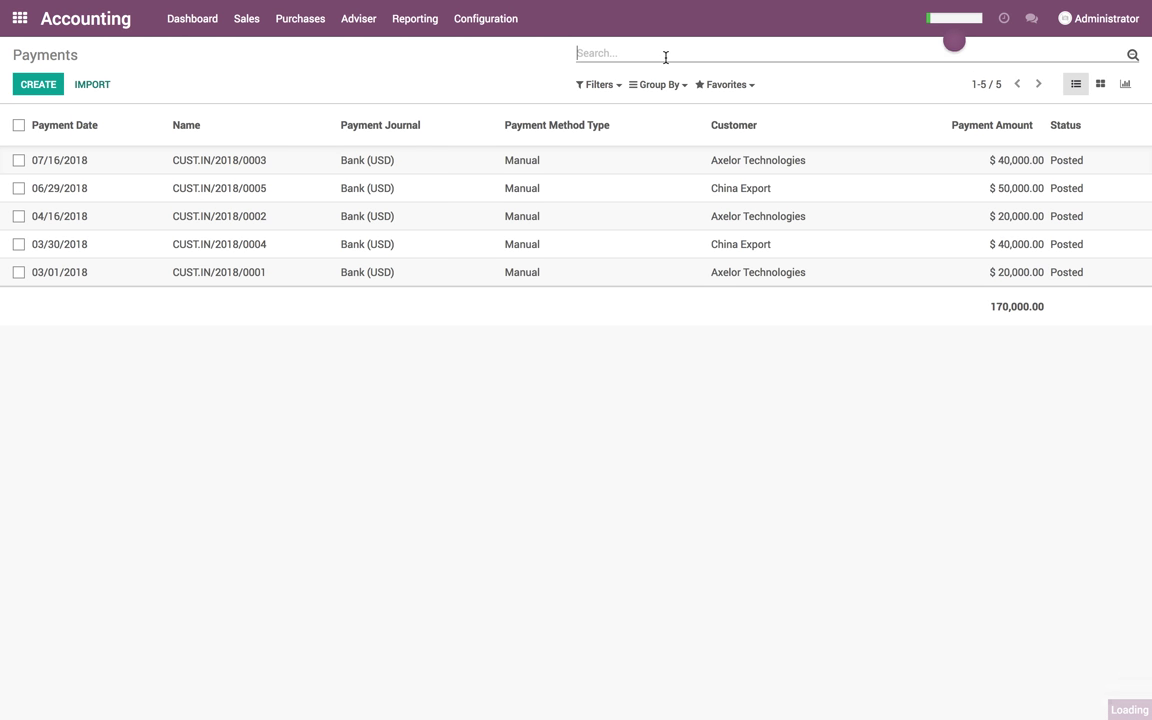
Open the Partner Ledger report and set its period to This Month
click(407, 19)
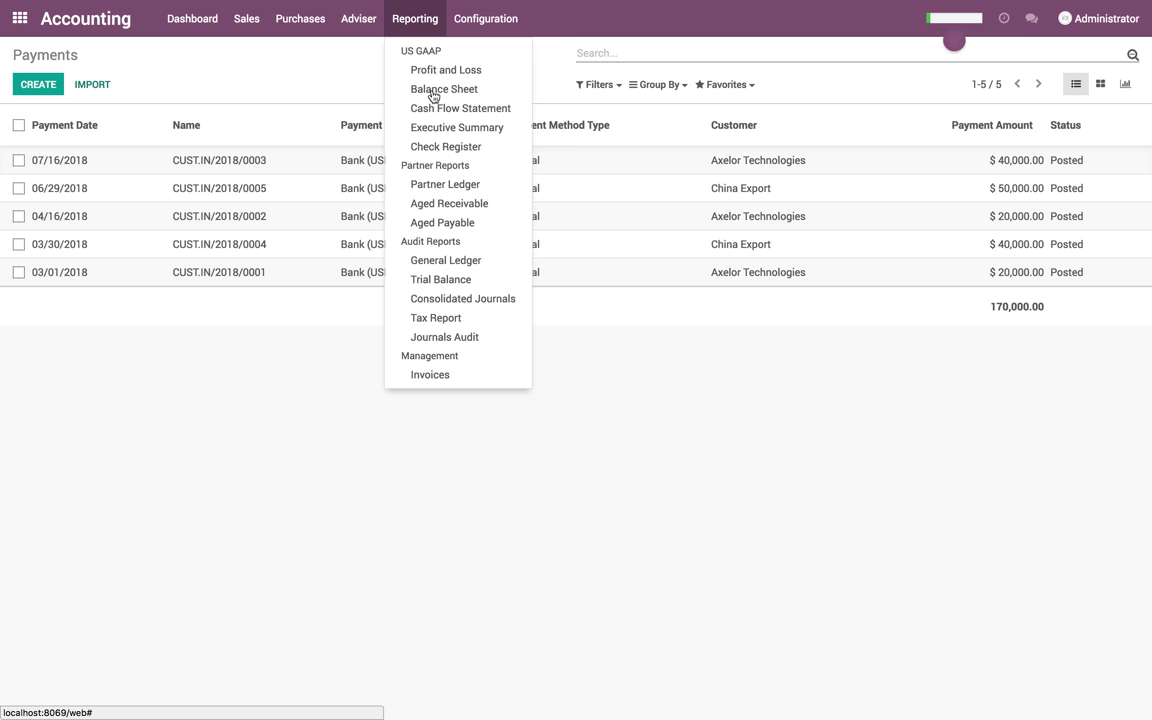
click(445, 184)
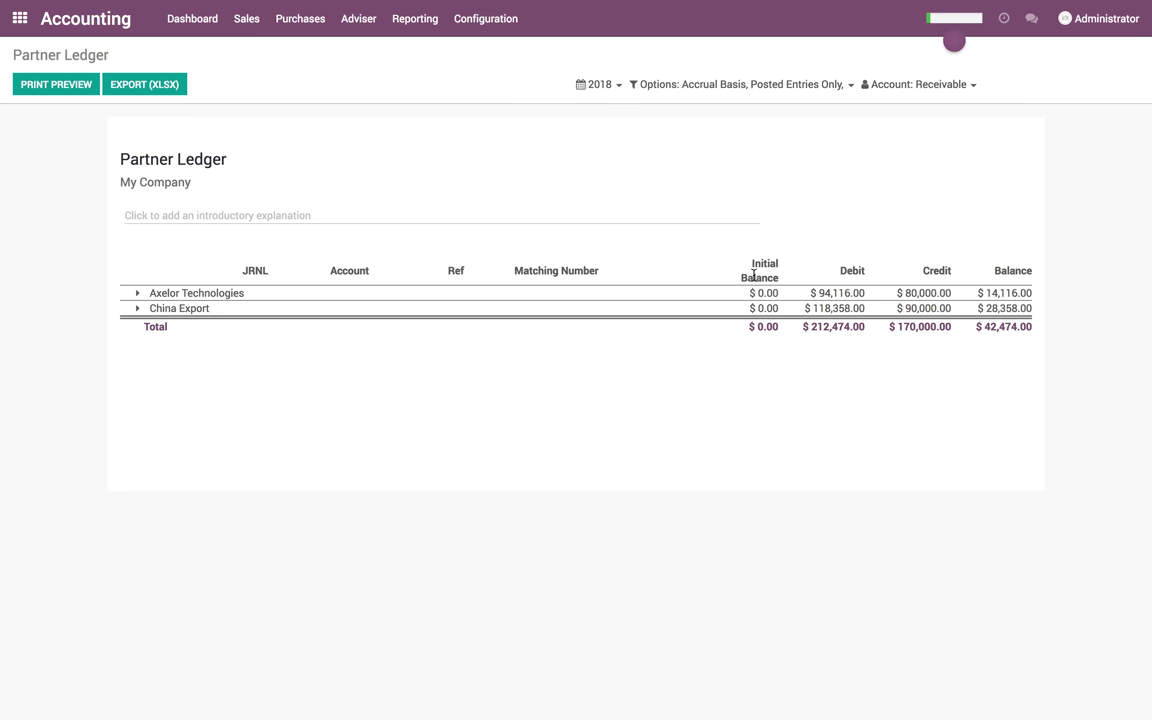
click(605, 86)
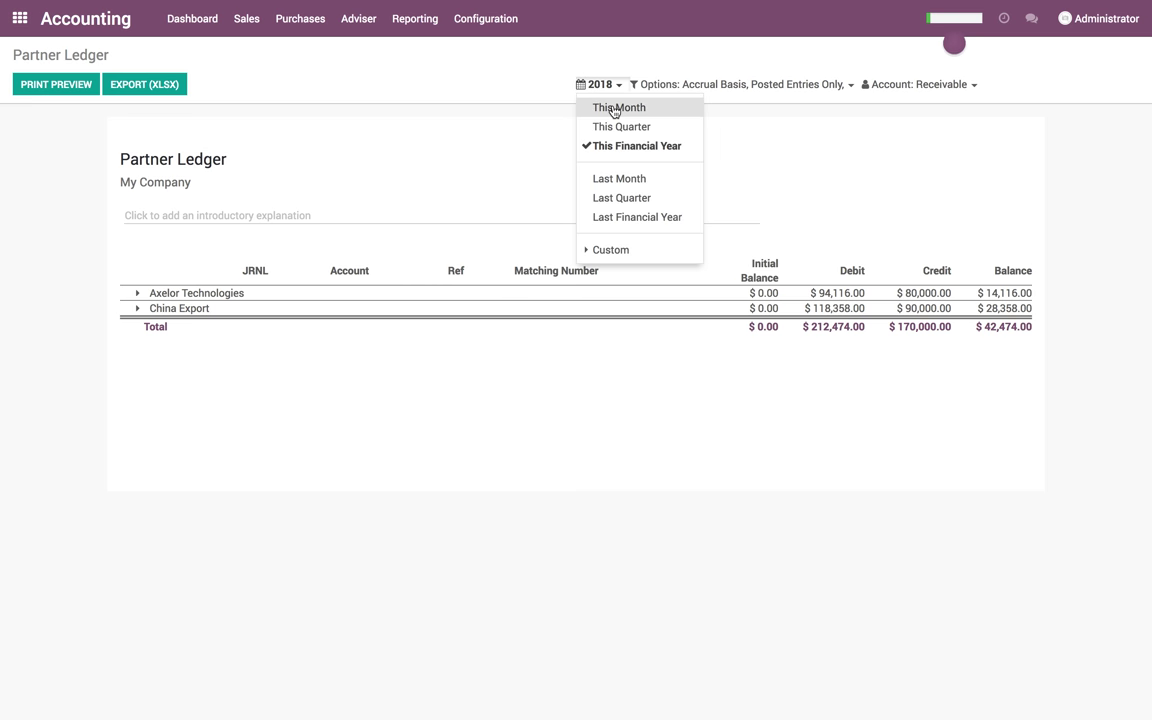
click(614, 109)
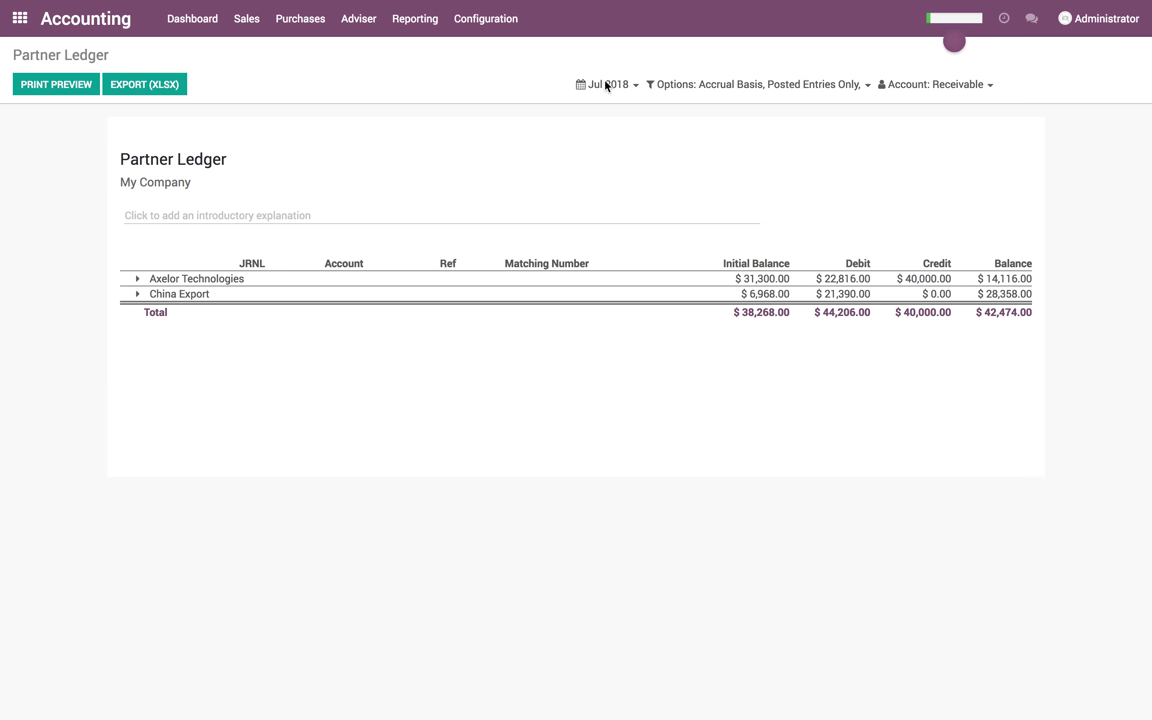
Expand Axelor Technologies in the ledger and examine its initial balance and the credit from its customer payment
click(138, 279)
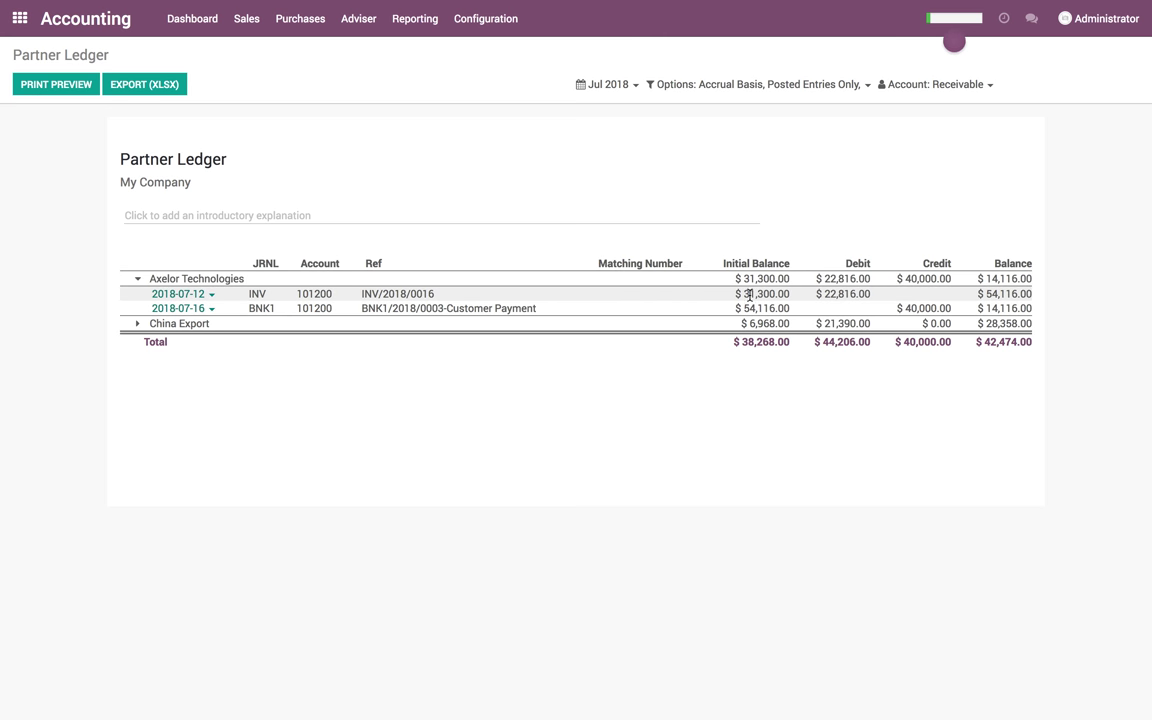
drag(744, 294, 822, 294)
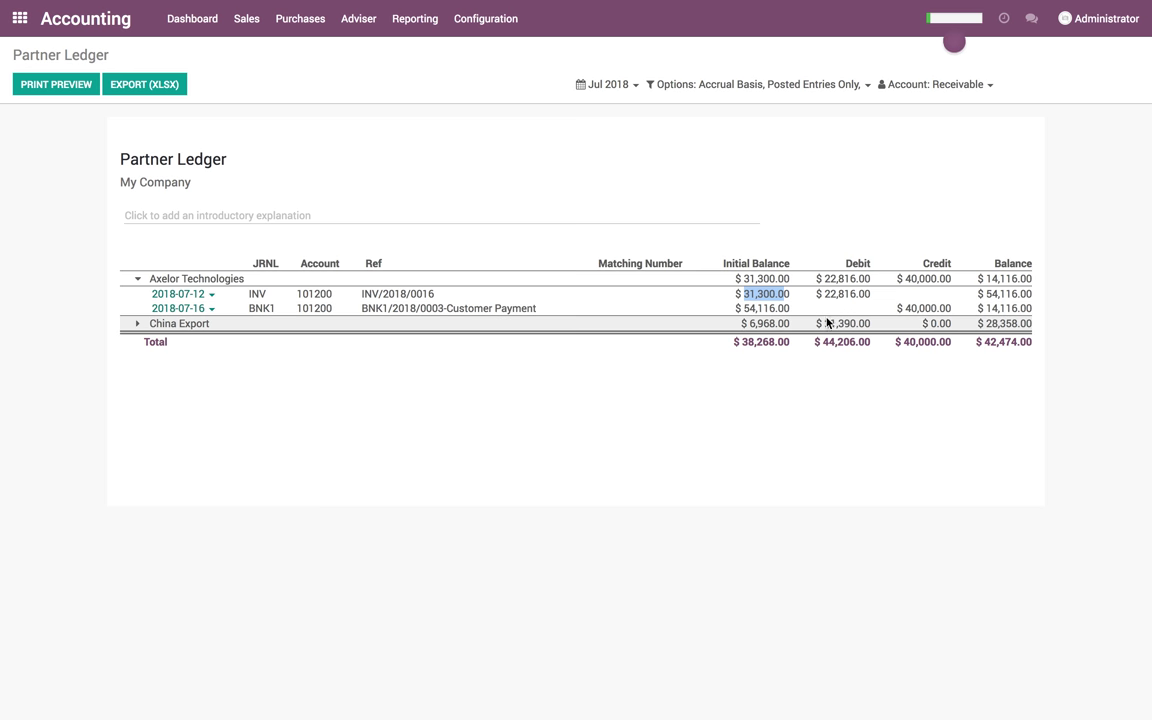
double_click(906, 309)
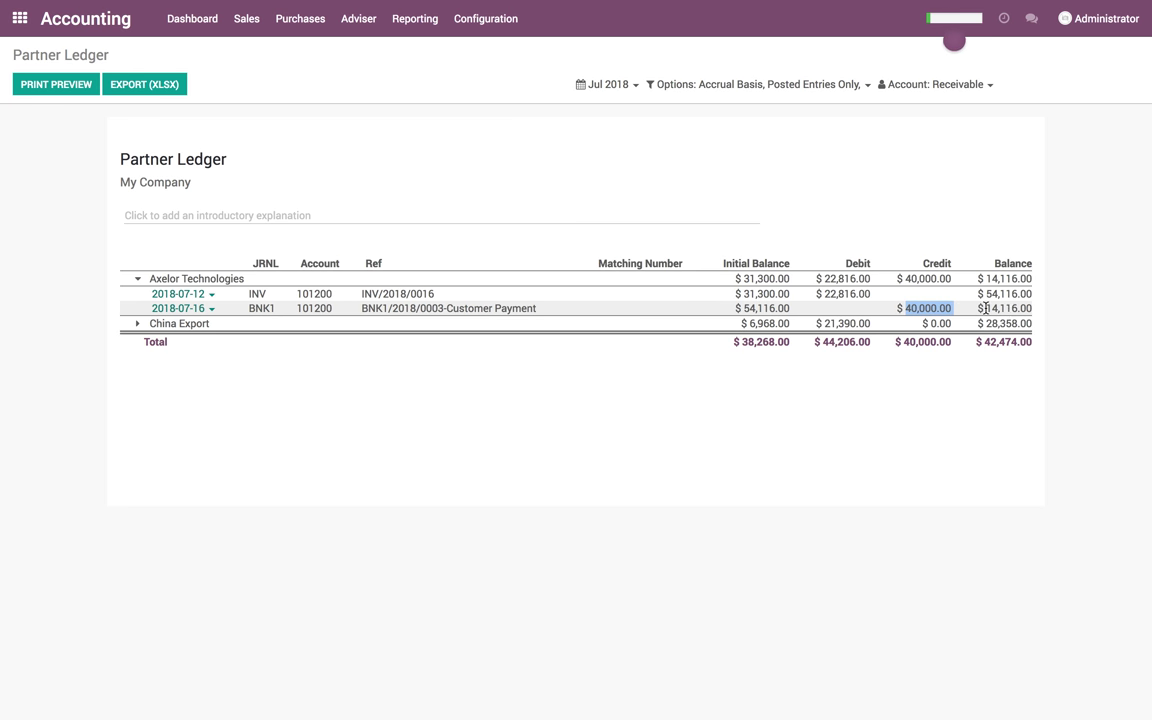
Expand China Export in the ledger and examine its invoice's initial balance, debit and closing balance
click(150, 323)
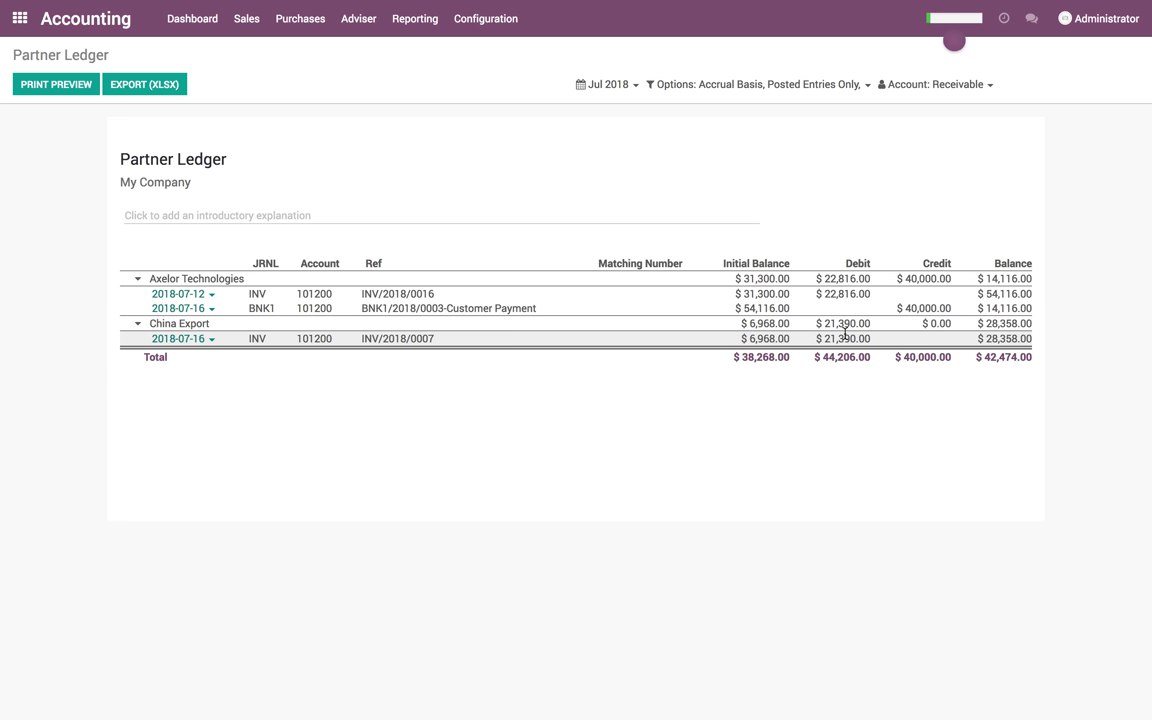
drag(750, 338, 872, 338)
drag(988, 338, 1047, 386)
click(1050, 391)
drag(990, 341, 1018, 339)
Create a new customer payment from China Export with a payment amount of $25000
mouse_move(265, 5)
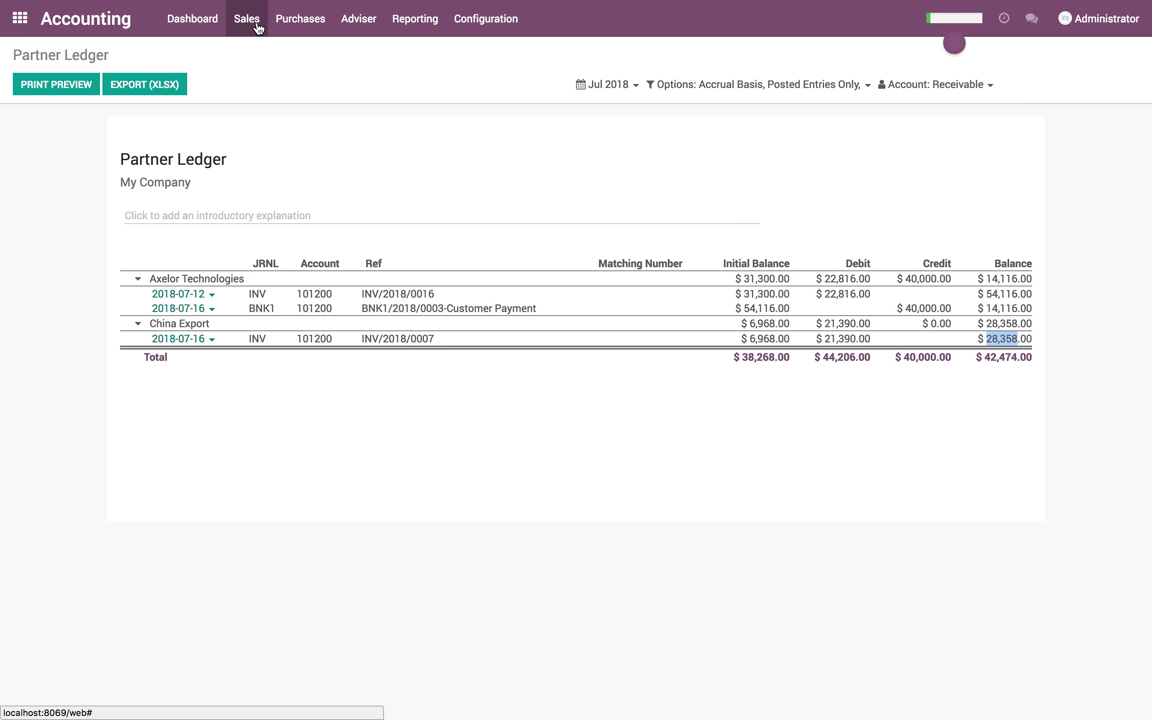
click(250, 22)
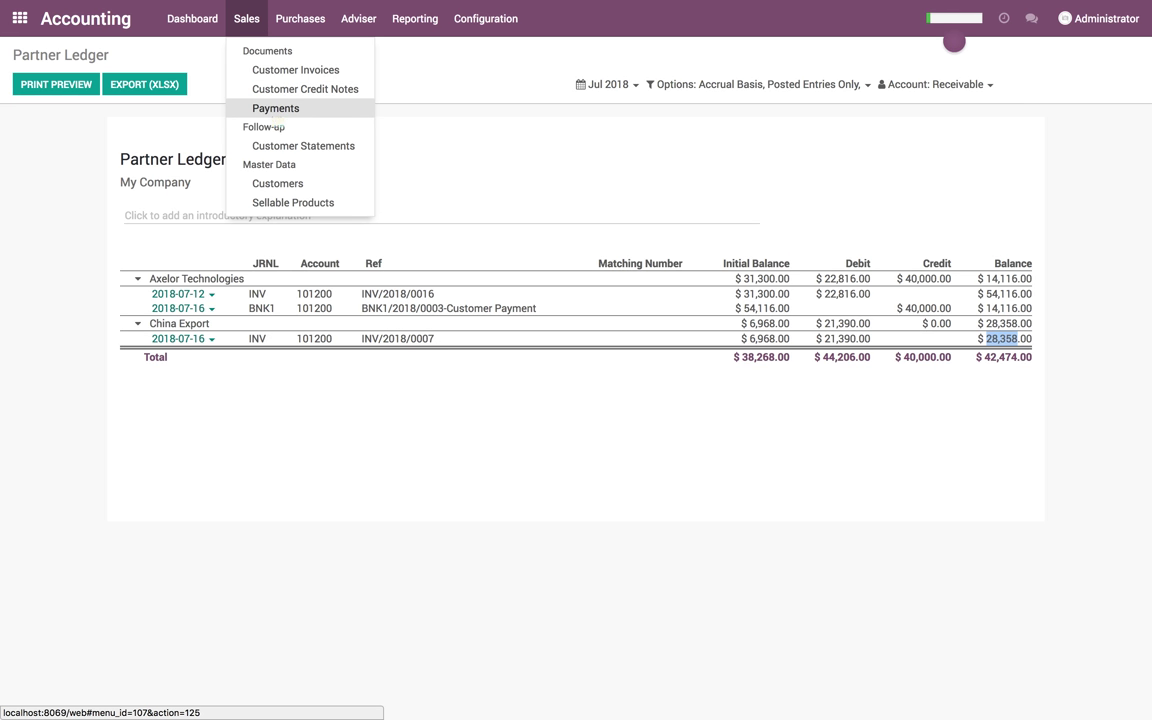
click(287, 112)
click(38, 84)
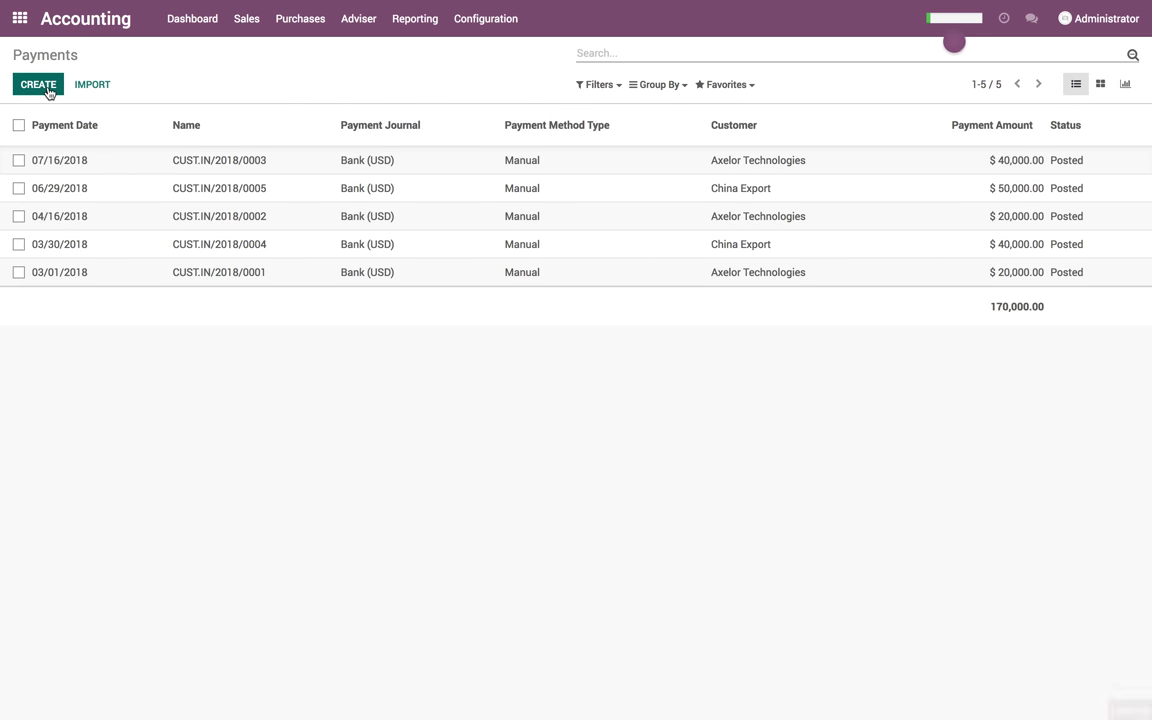
click(370, 261)
click(360, 301)
drag(339, 280, 144, 283)
text(25000)
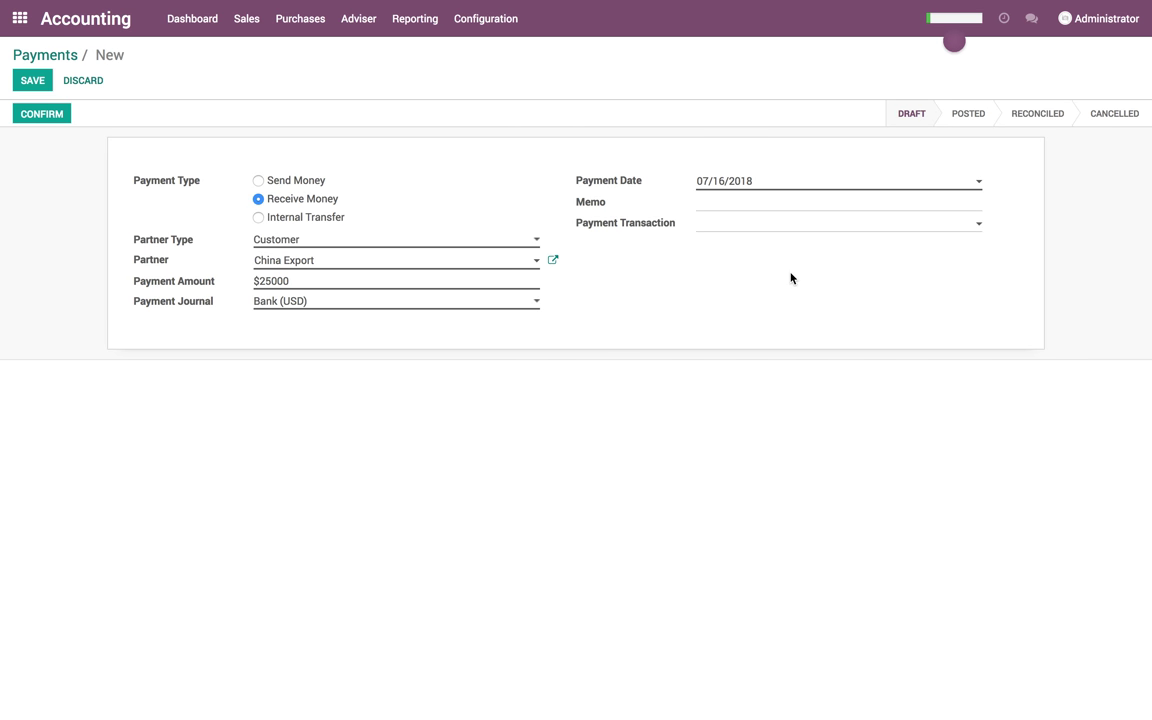
Set the payment date to 07/17/2018, save the payment and confirm it
click(765, 193)
click(795, 311)
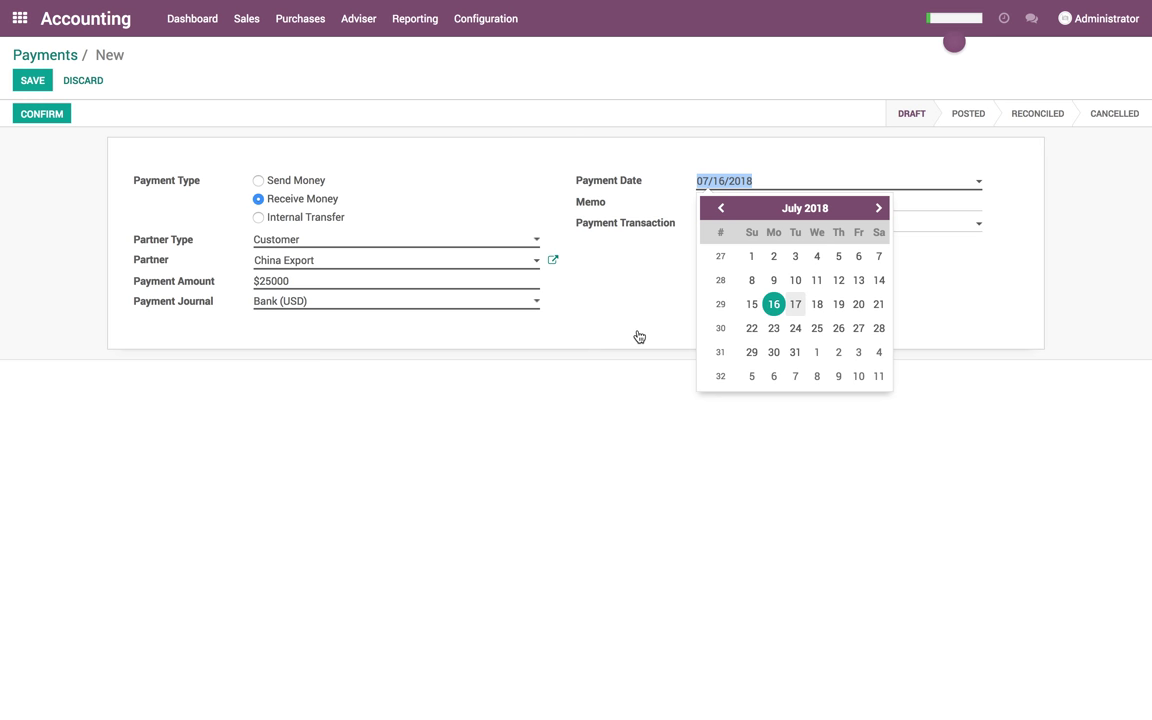
click(46, 84)
click(56, 124)
Reconcile the China Export payment with its open invoices dated 2018-06-20 and 2018-07-16, and skip the remaining item
click(983, 165)
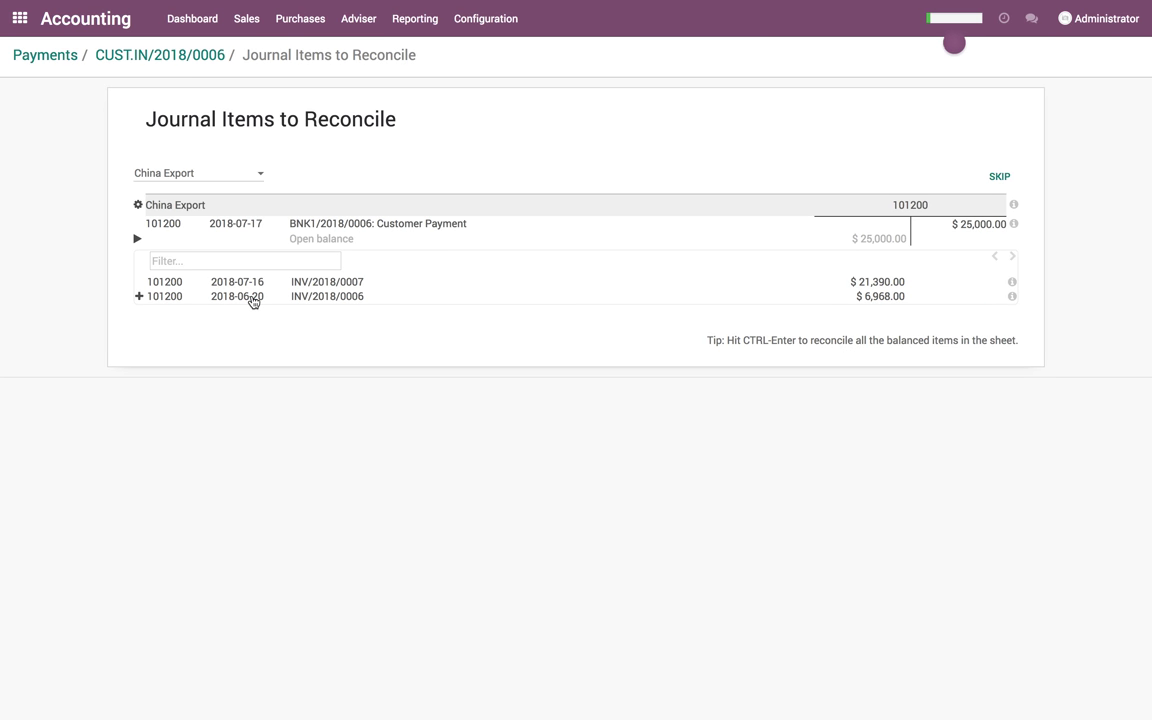
click(253, 300)
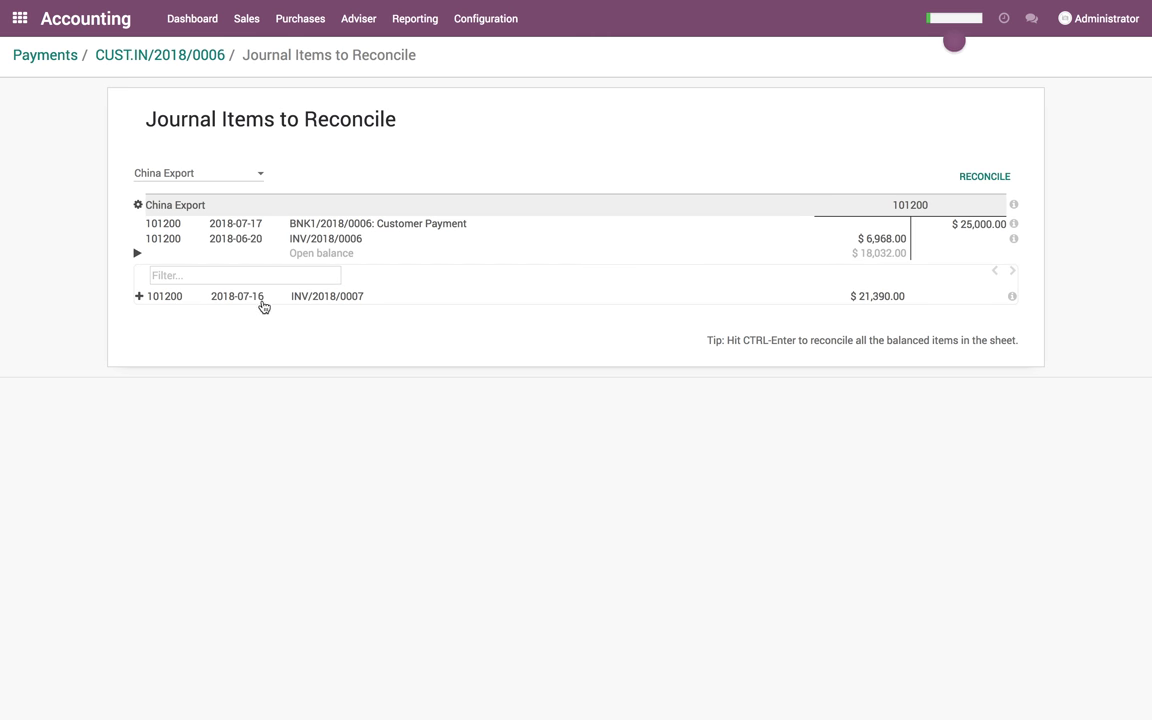
click(256, 300)
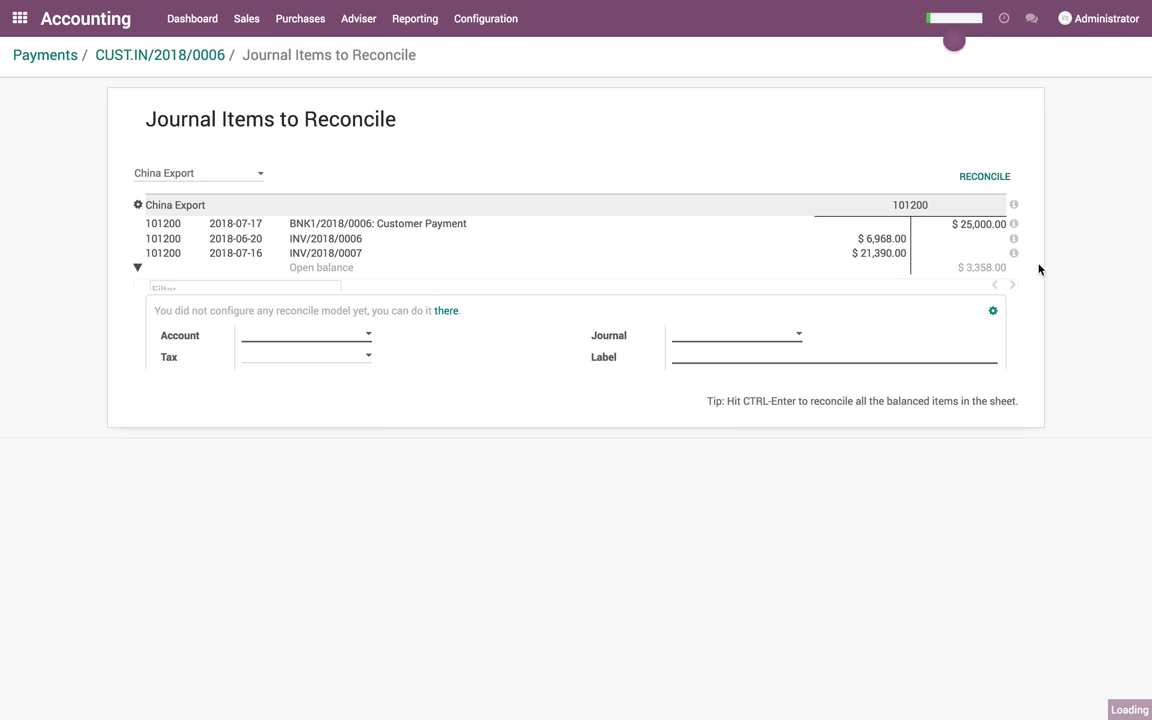
click(977, 268)
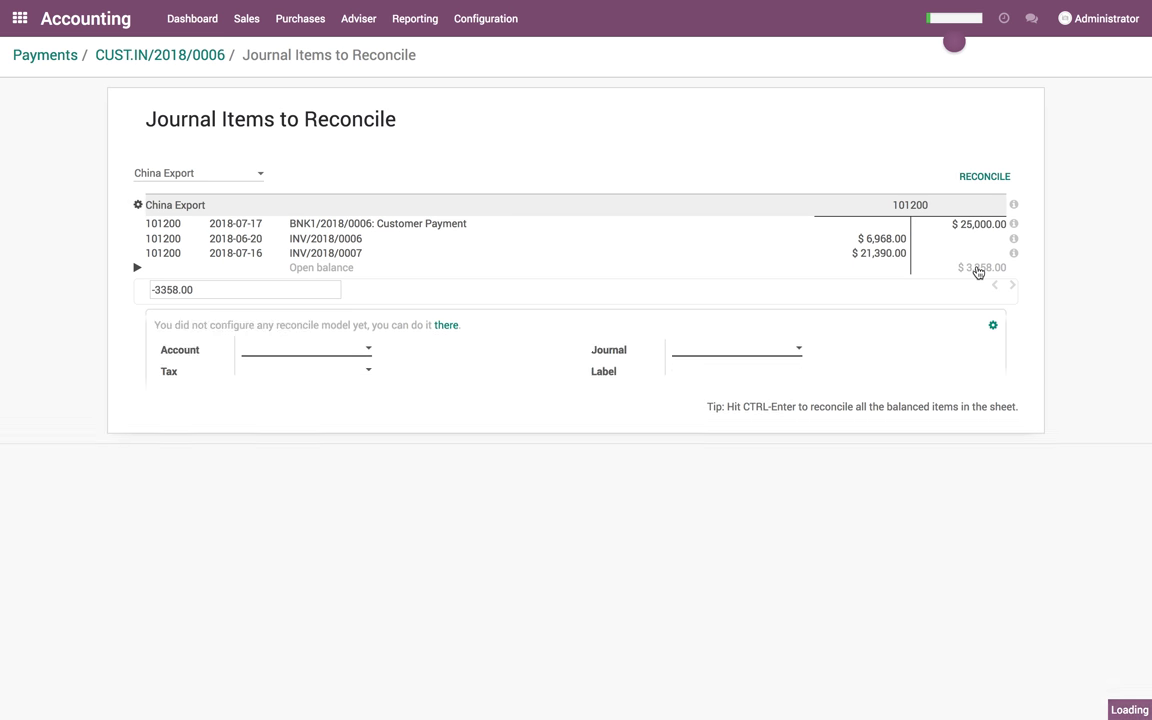
click(985, 178)
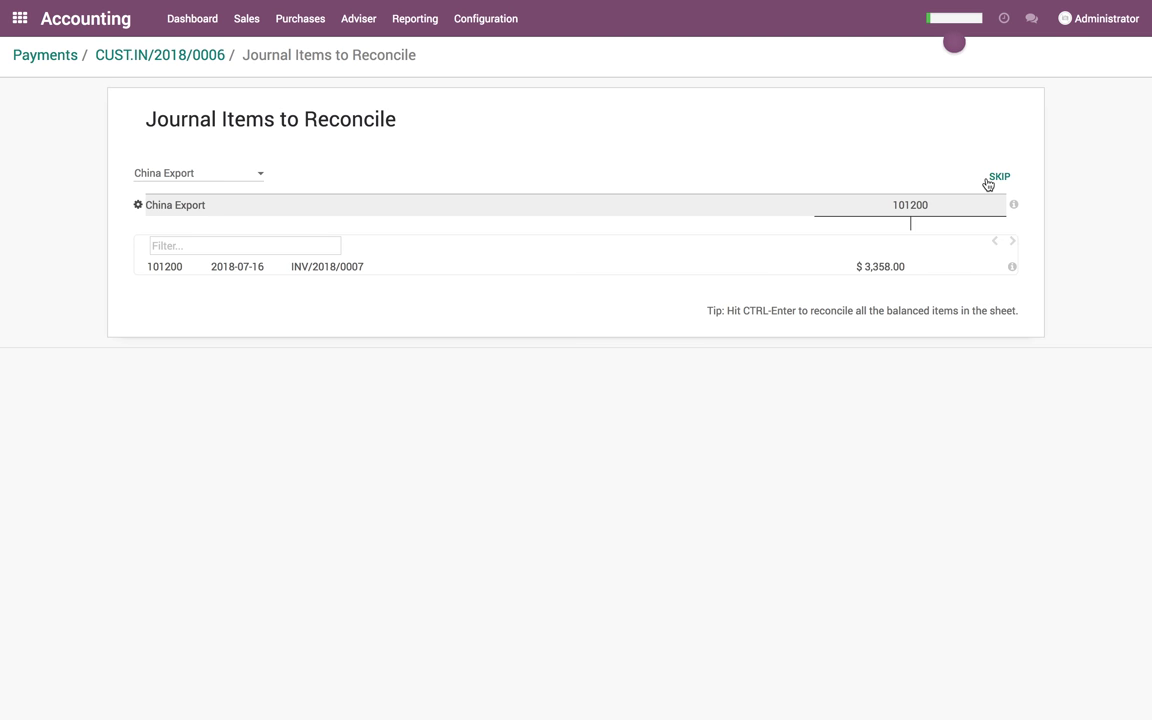
click(1003, 180)
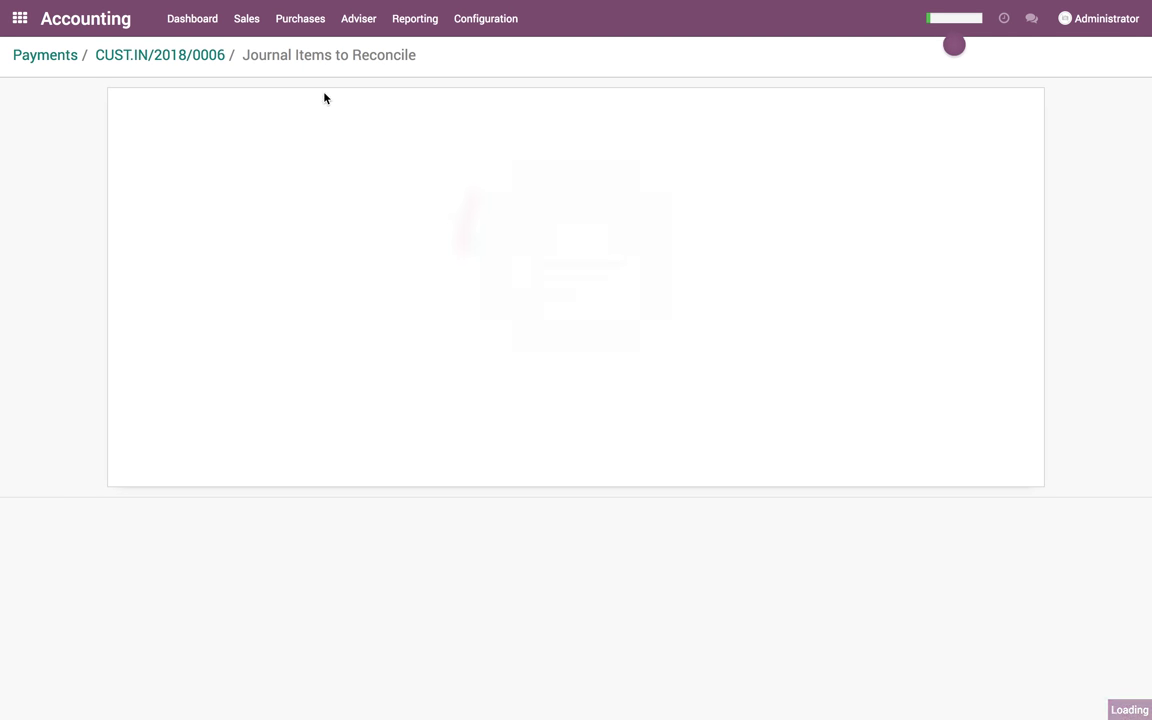
Return to the payments list, reopen the Partner Ledger and examine China Export's balance after the 2018-07-17 payment
click(188, 56)
click(57, 62)
click(404, 19)
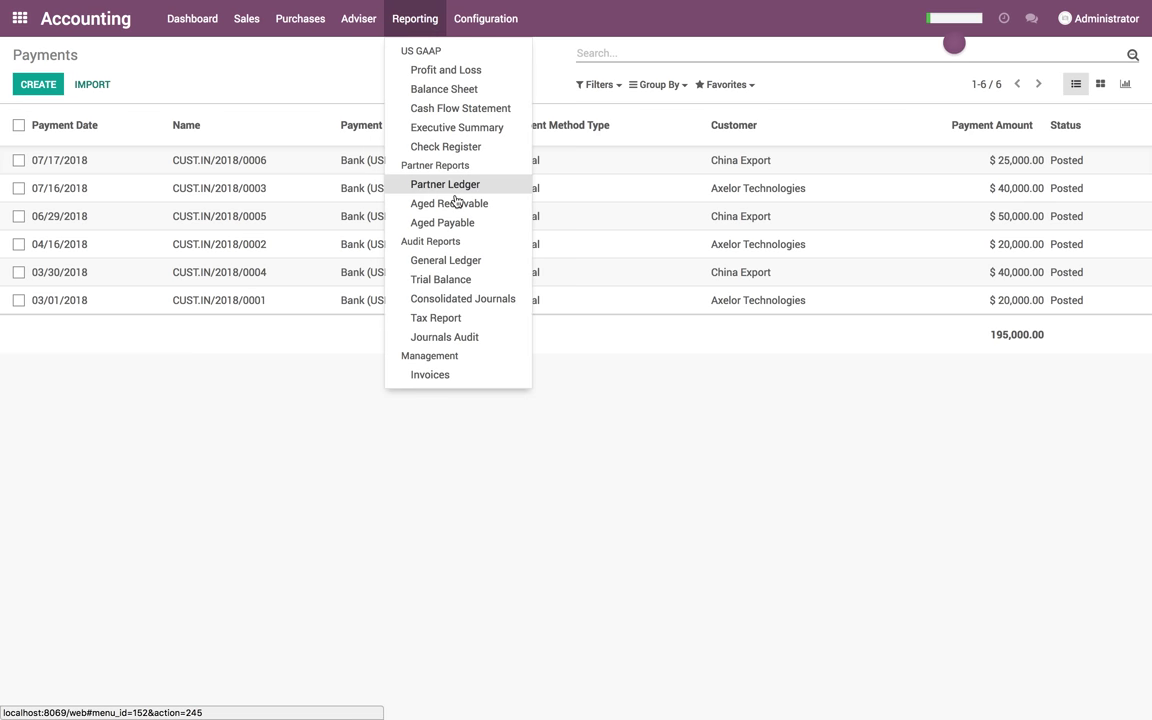
click(463, 185)
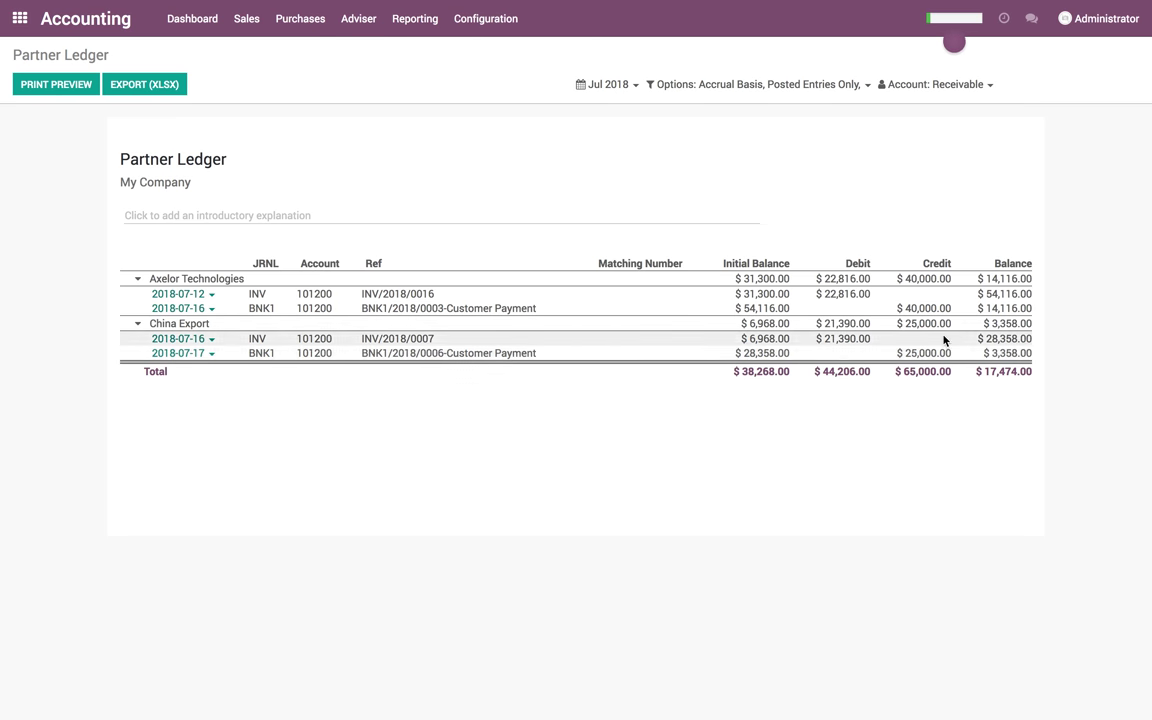
drag(993, 352, 1031, 404)
View the Partner Ledger for This Quarter and for Last Quarter, examining Axelor Technologies' initial balance in the latter
click(632, 90)
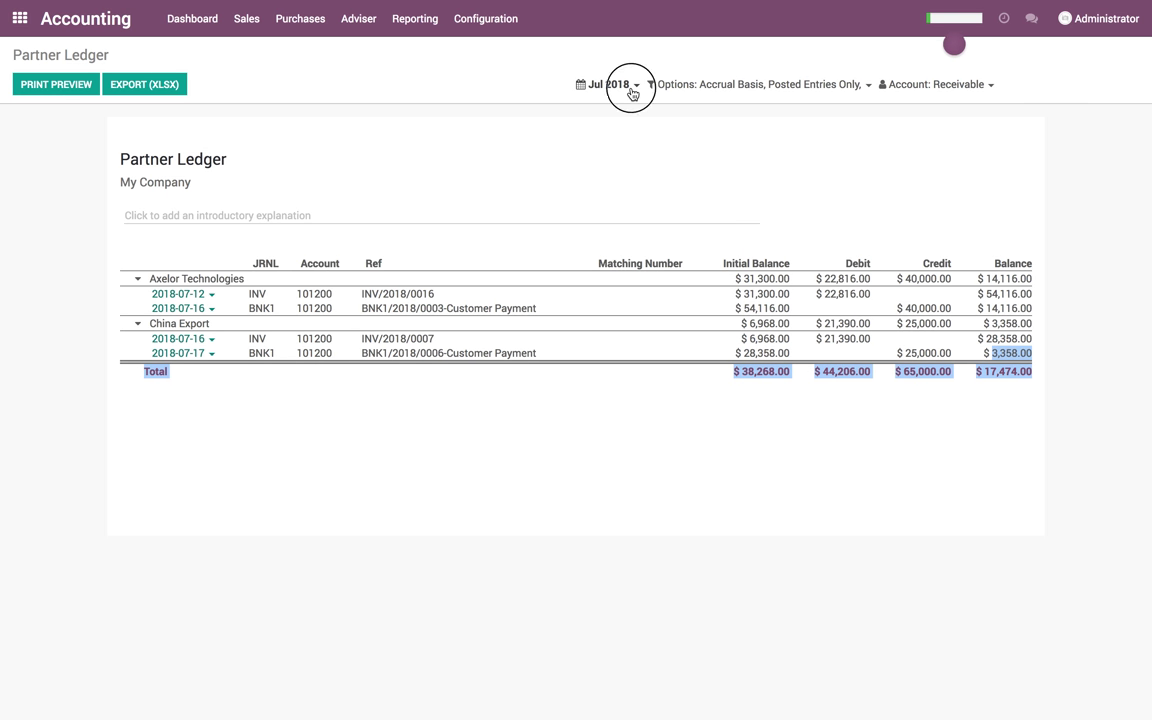
click(630, 140)
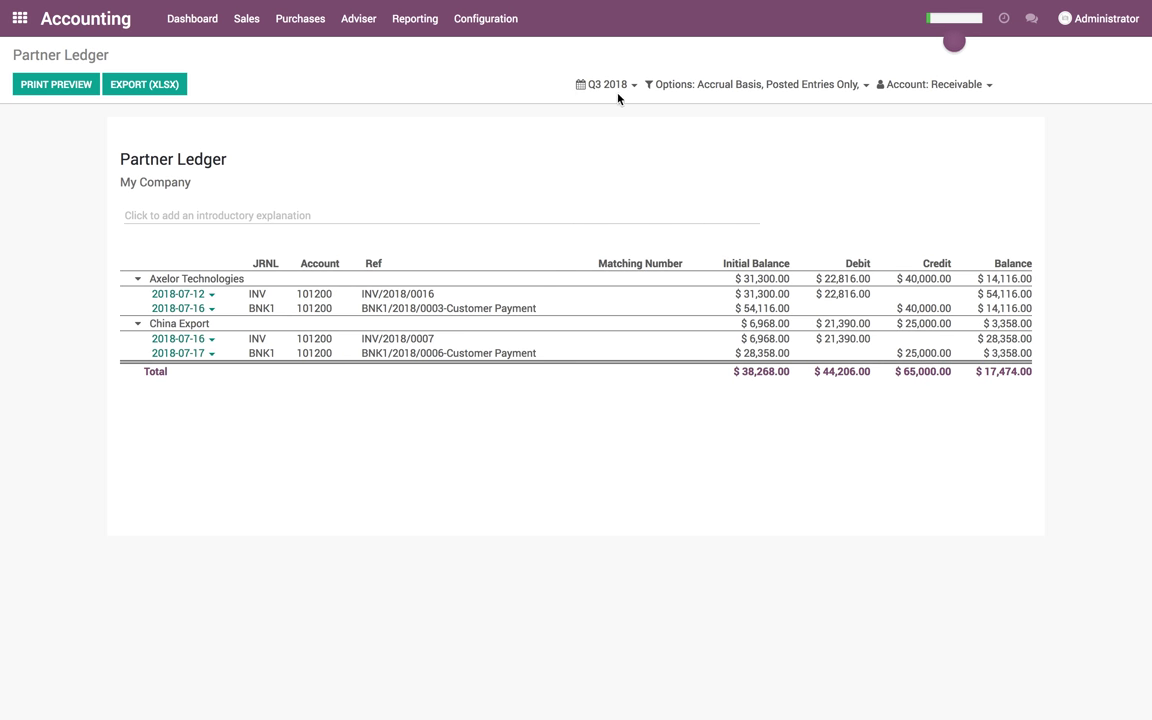
click(620, 88)
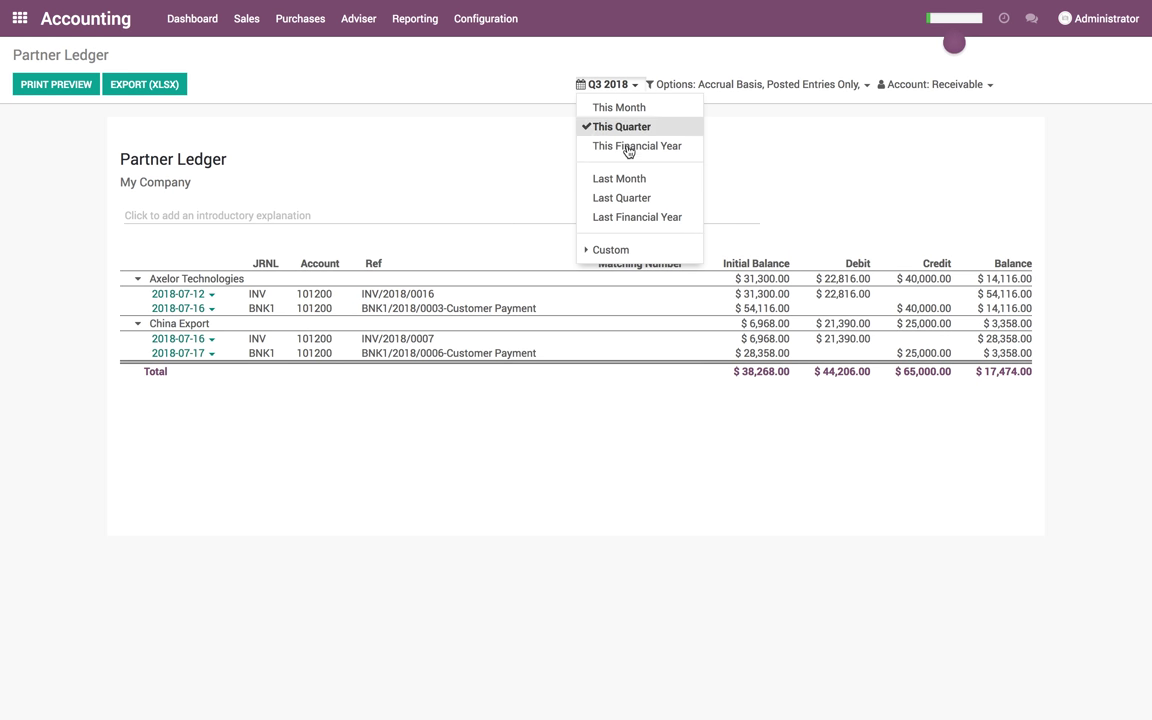
click(628, 205)
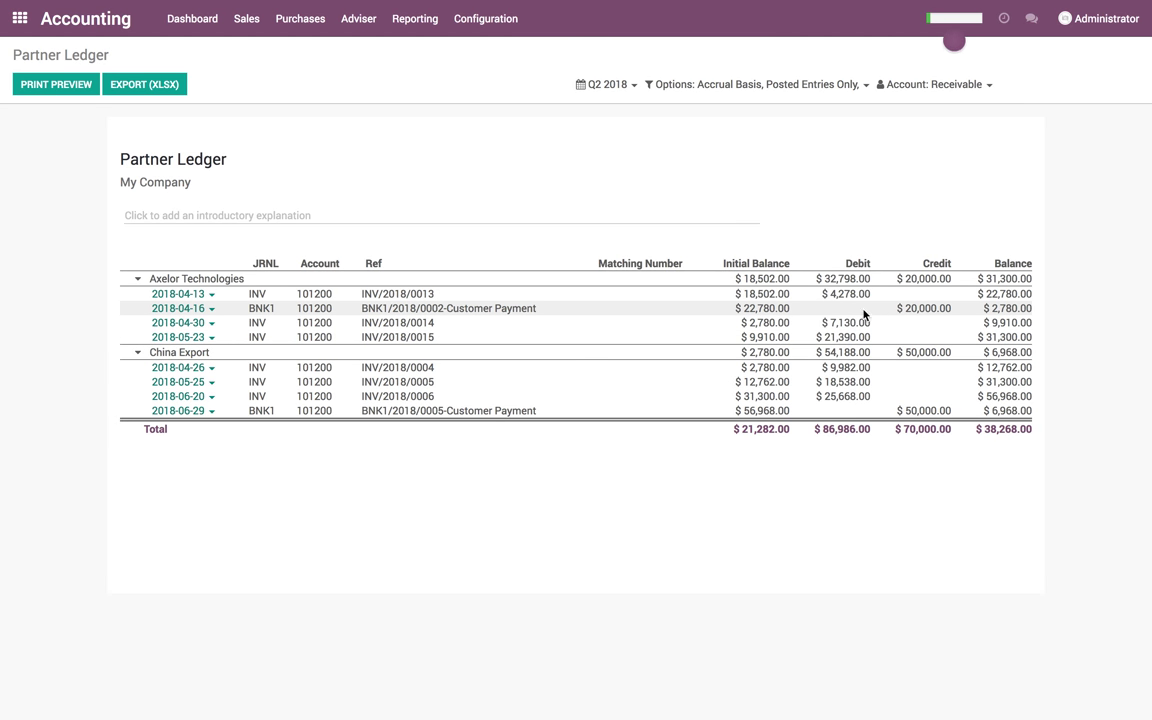
drag(743, 293, 776, 294)
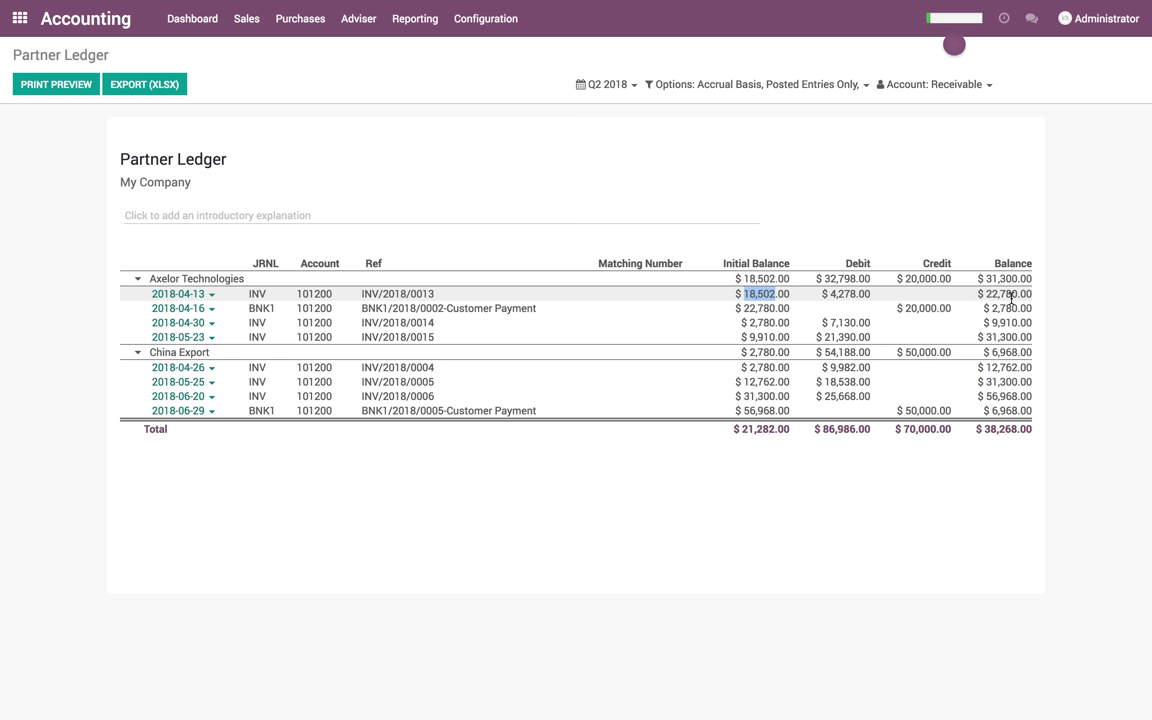
View the Partner Ledger for This Financial Year and examine how Axelor Technologies' early invoices and the 2018-03-01 payment affect its running balance
click(620, 92)
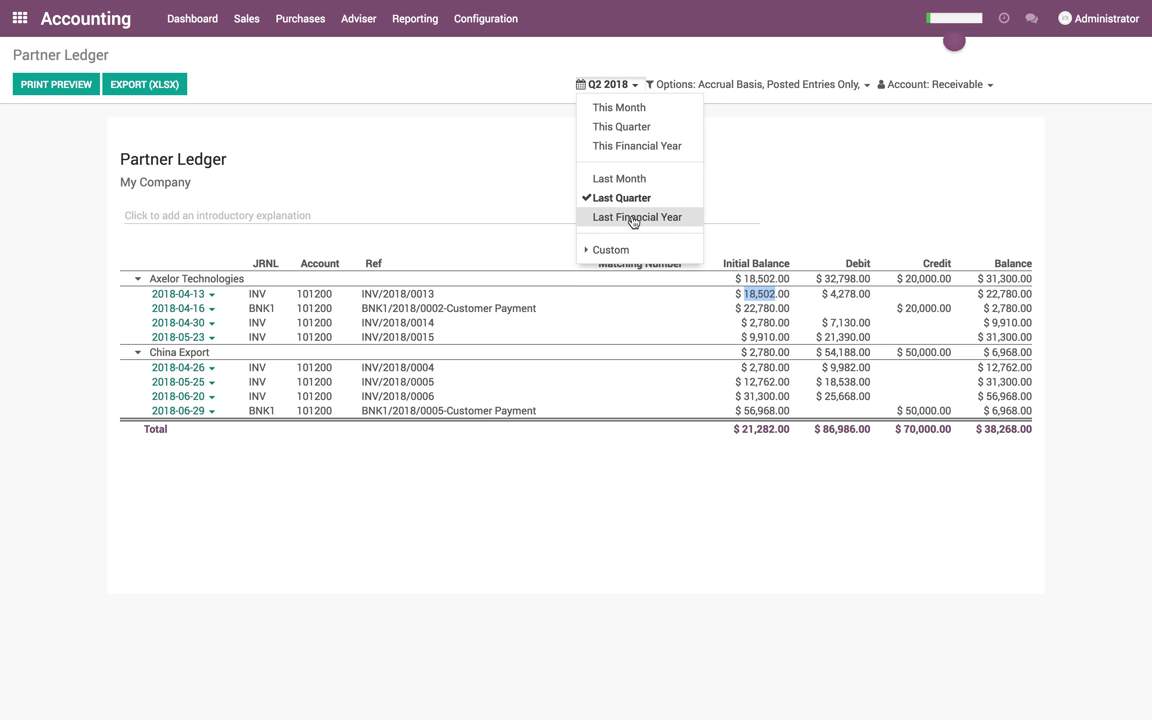
click(624, 148)
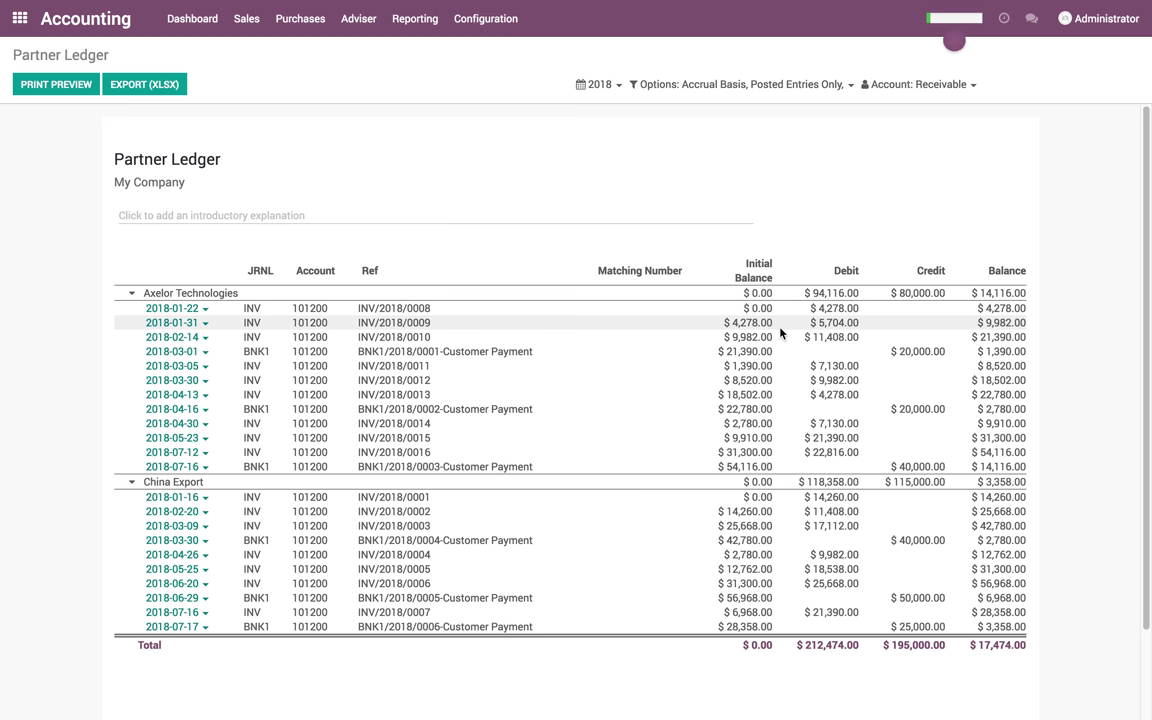
scroll(757, 343, down, 2)
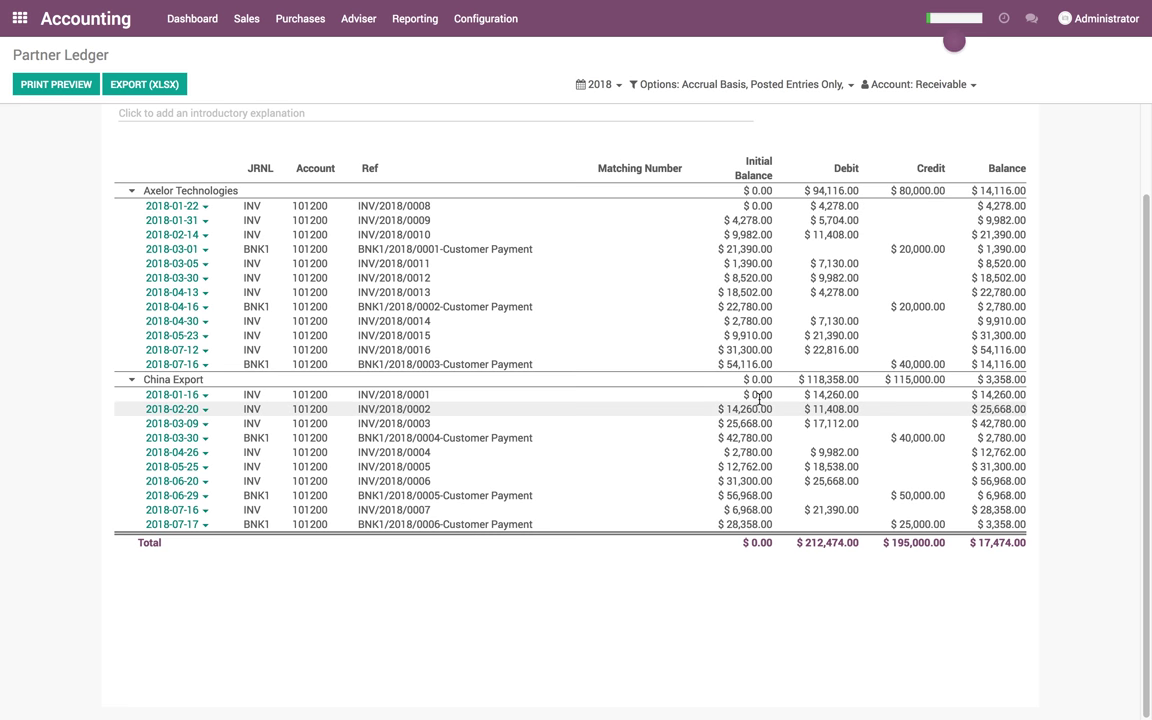
drag(819, 206, 861, 206)
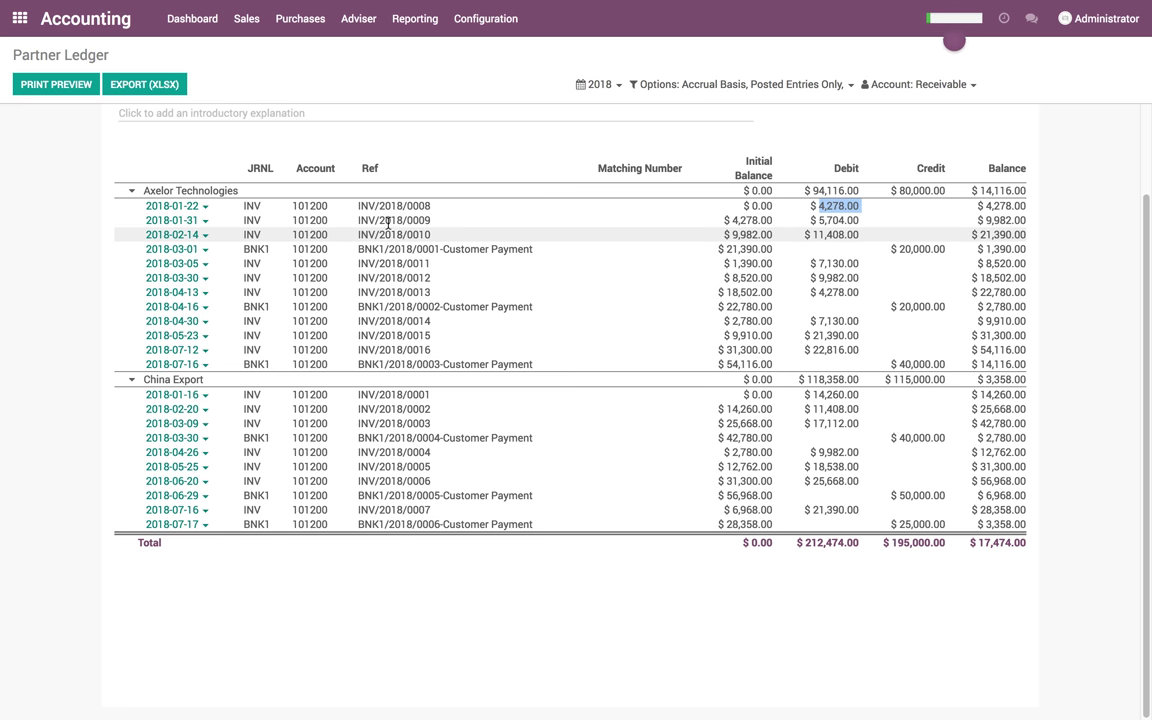
drag(379, 220, 754, 248)
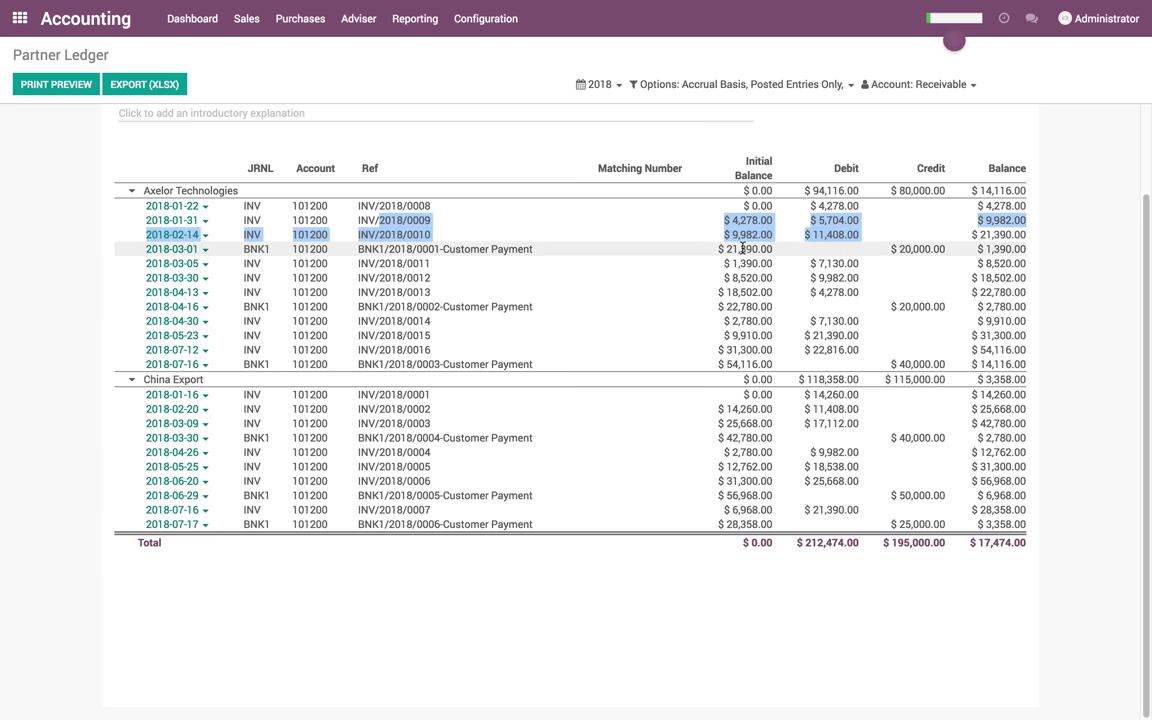
drag(340, 249, 1023, 249)
click(981, 323)
Add the introductory explanation "Partner ledger that shows ledger for all the partners" to the report and save it
scroll(620, 314, up, 3)
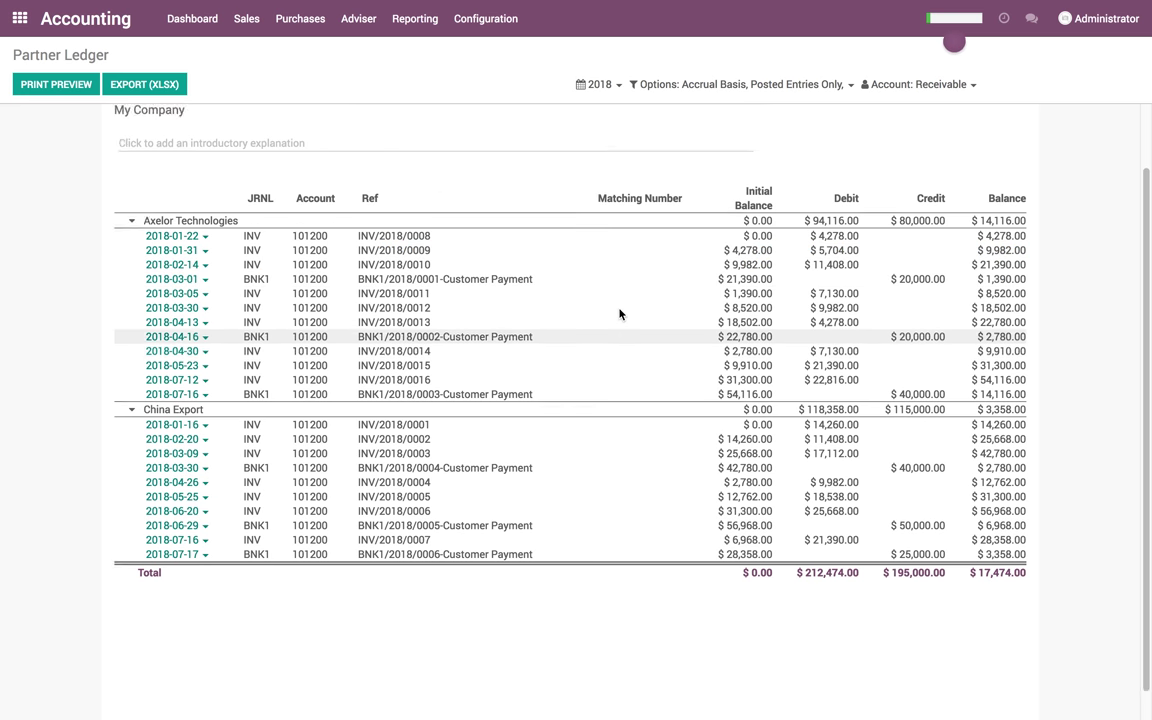
click(492, 210)
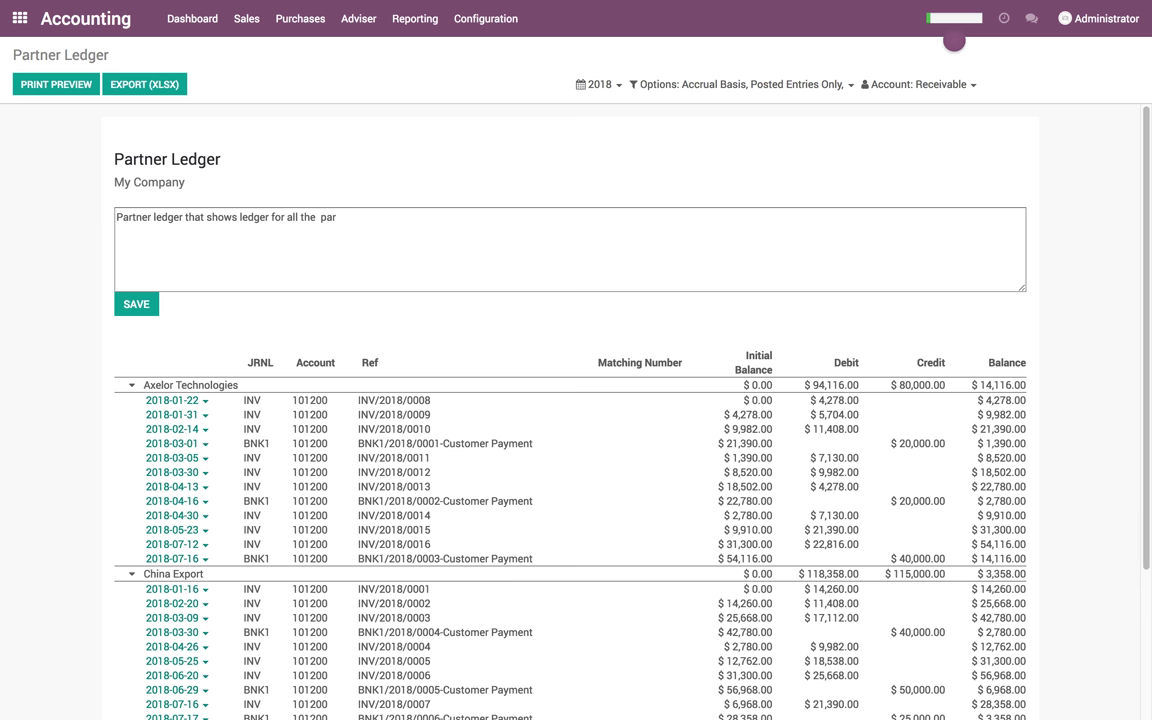
click(136, 304)
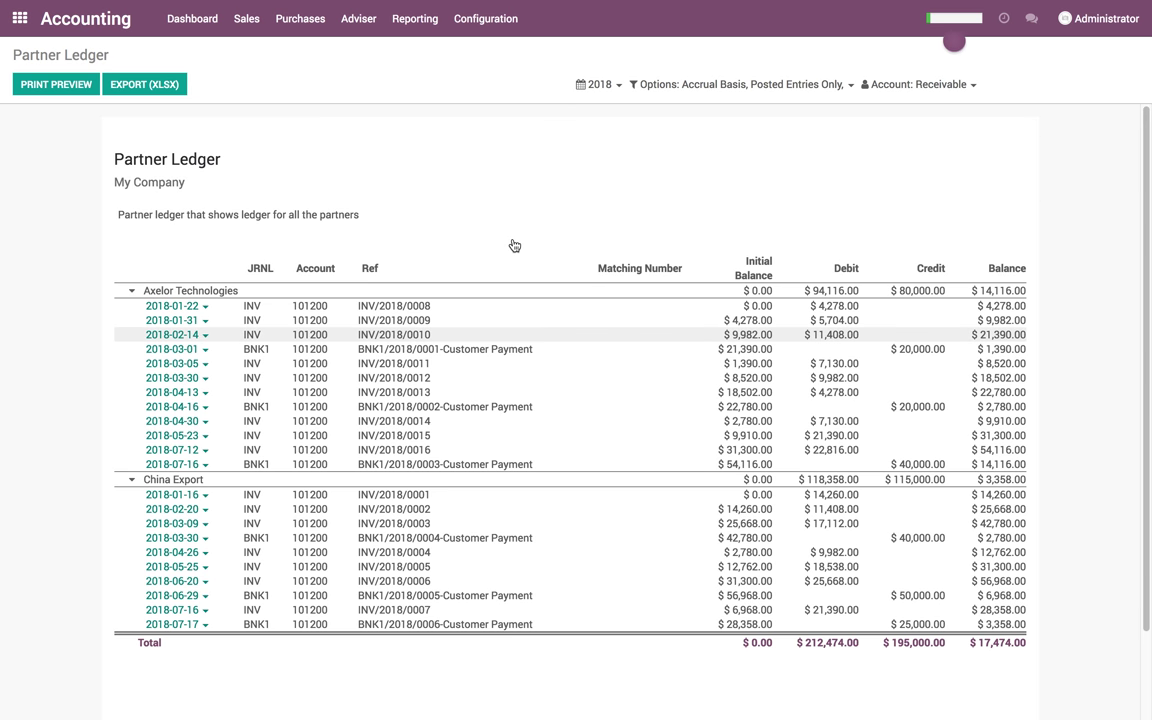
Open the Axelor Technologies customer record and display its Customer Ledger
click(246, 18)
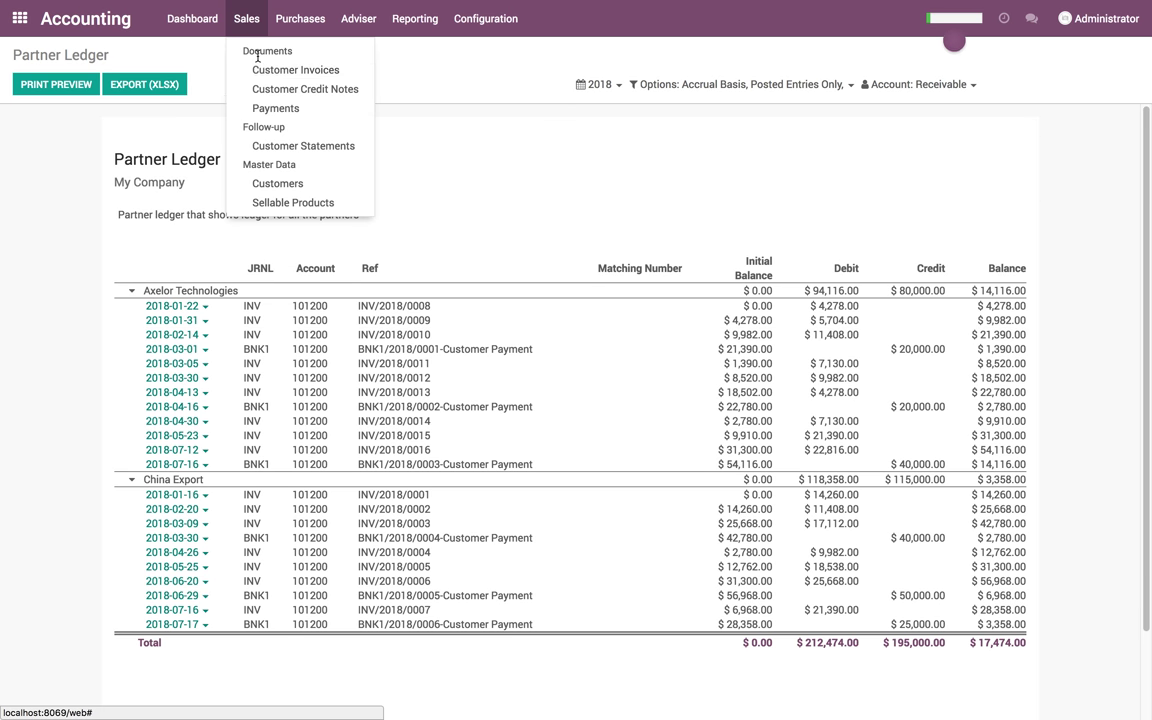
click(275, 184)
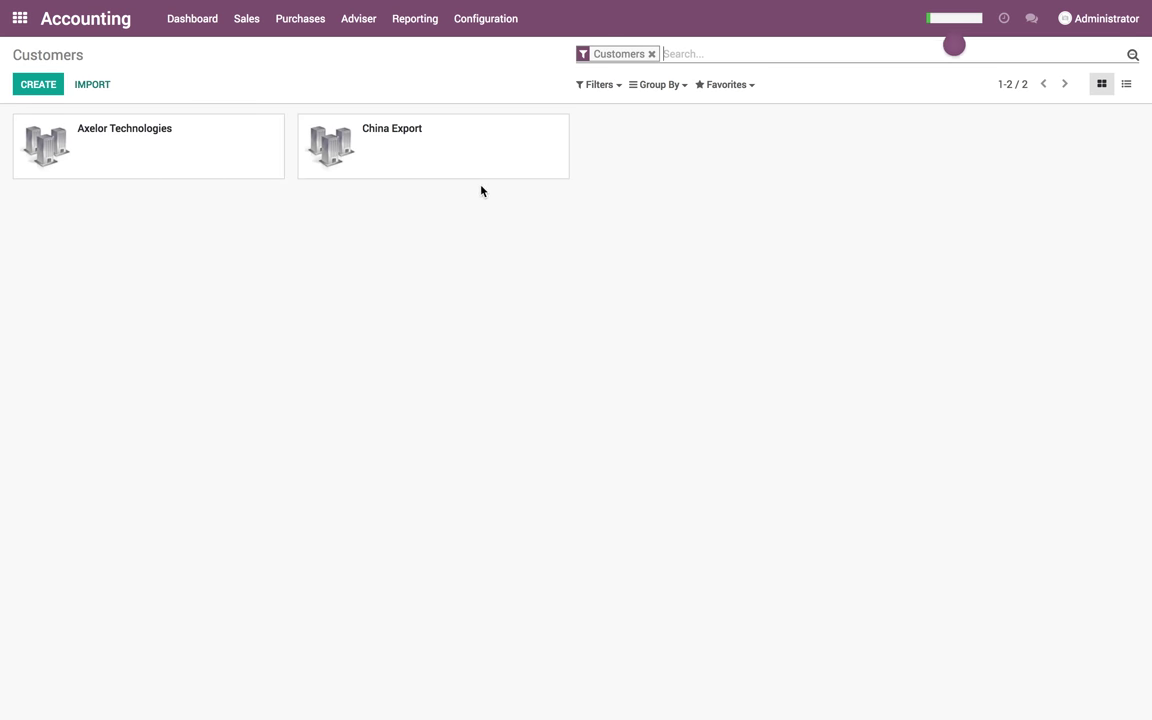
click(176, 159)
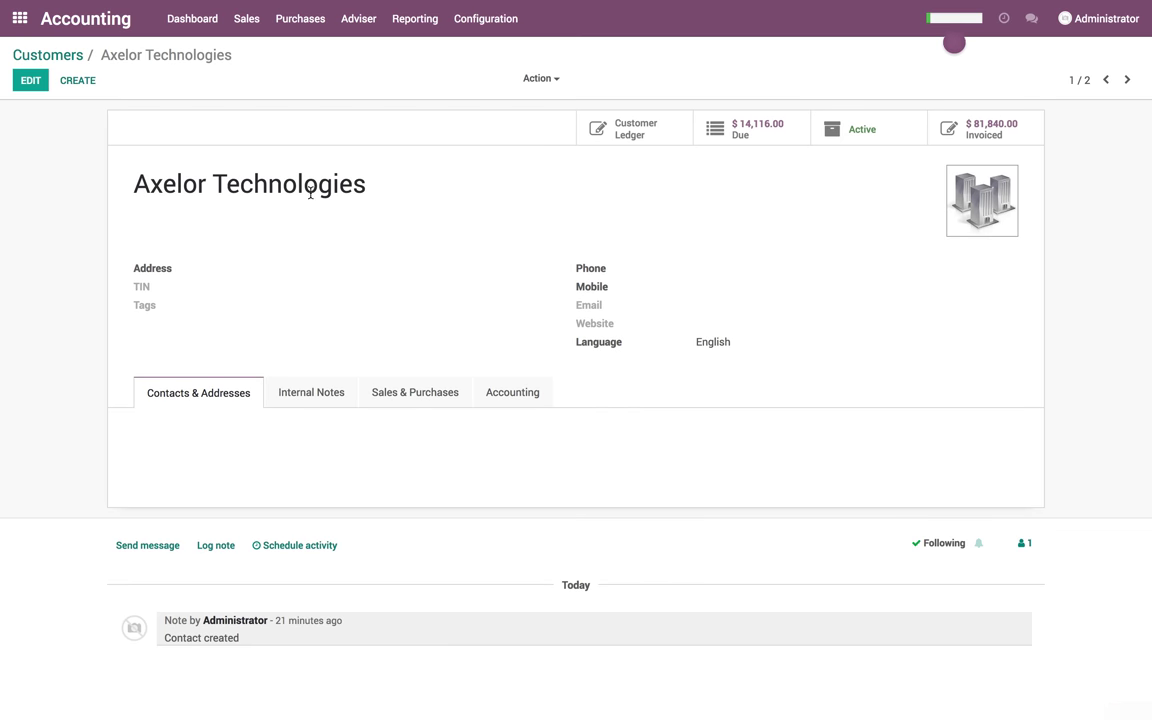
click(644, 141)
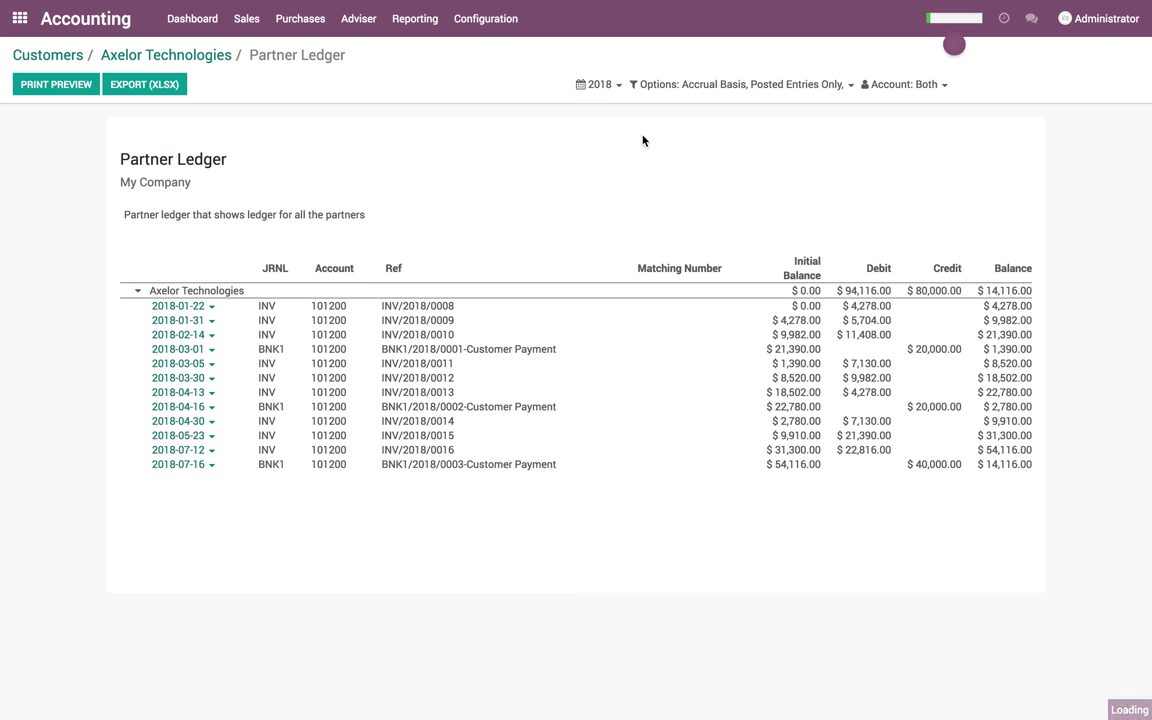
Replace the ledger's introductory explanation with "From partner page you can get the ledger for that partner" and save it
click(207, 212)
drag(366, 221, 0, 218)
text(Fro)
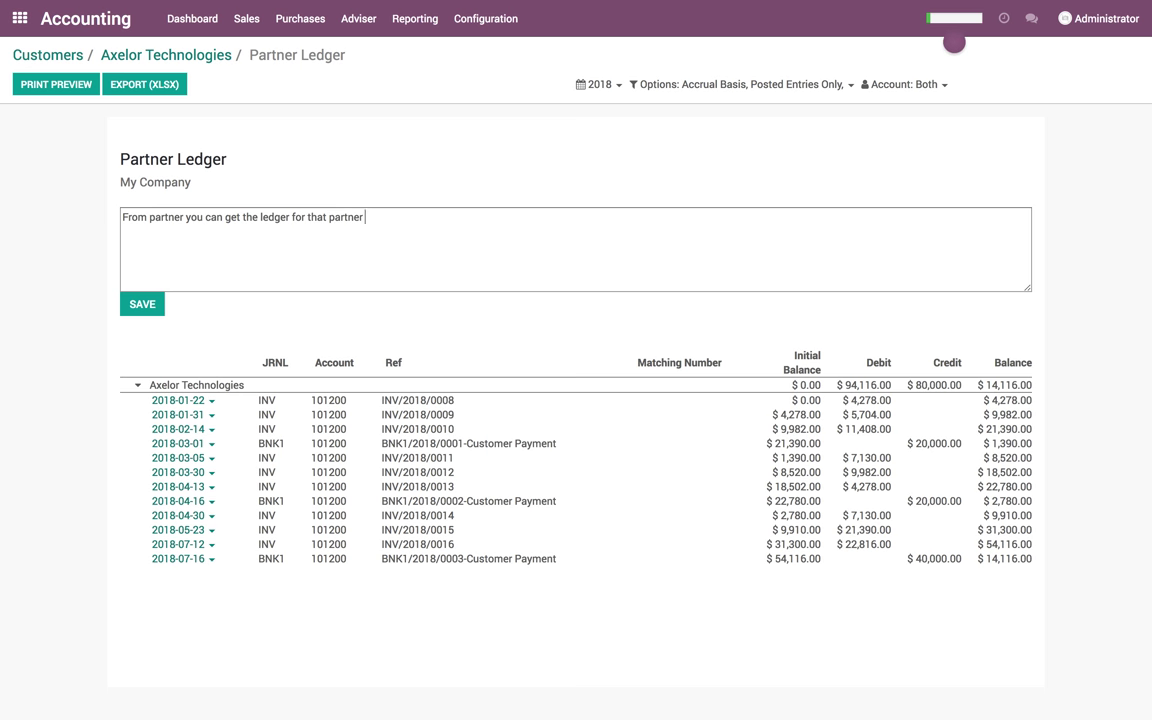
click(184, 216)
text(page)
click(142, 303)
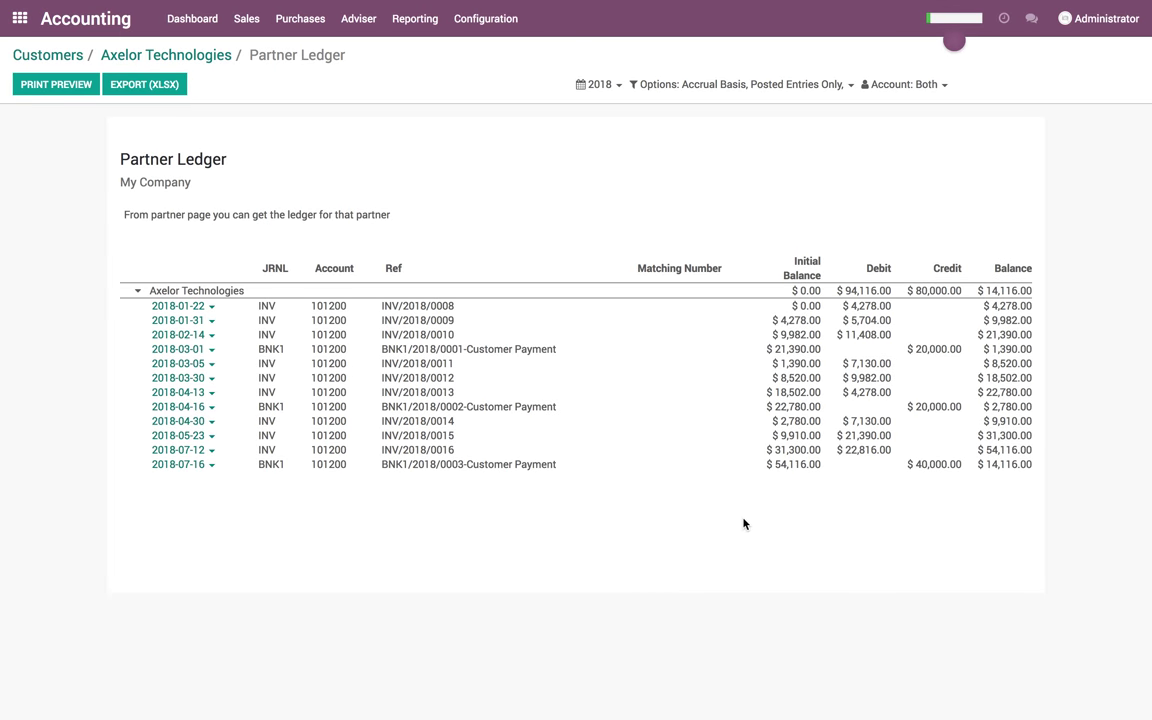
Generate a PDF print preview of the Axelor Technologies ledger, view the downloaded file enlarged, and return to the Odoo ledger
click(43, 94)
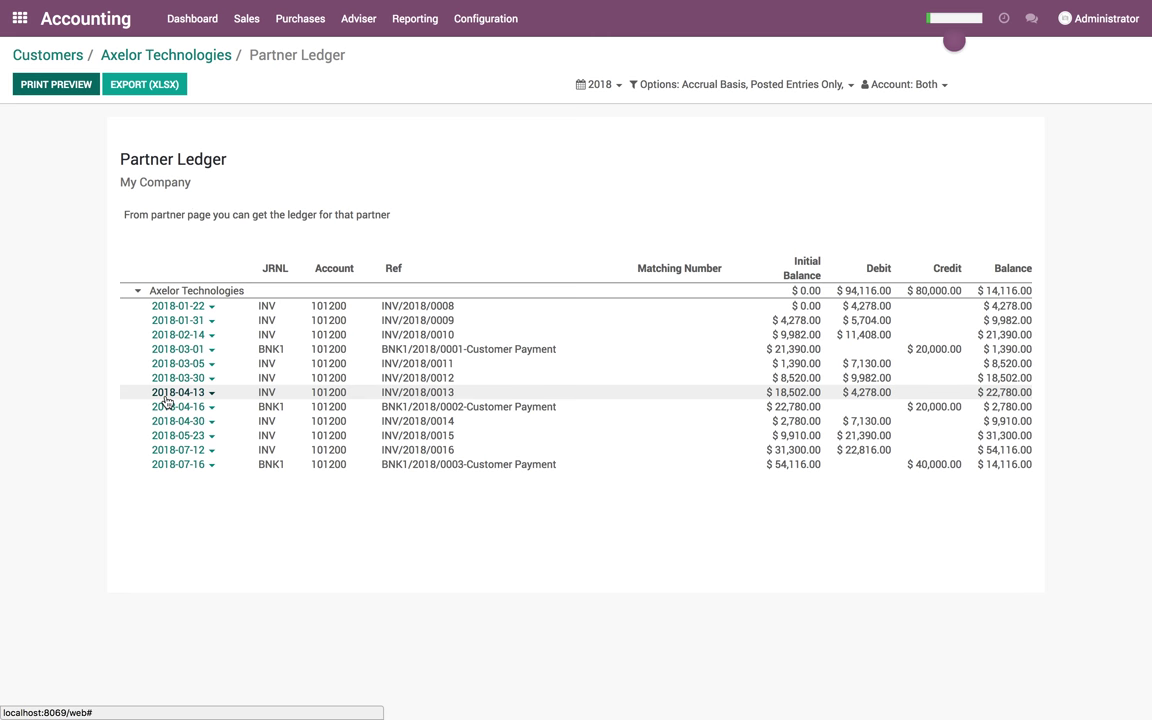
click(150, 706)
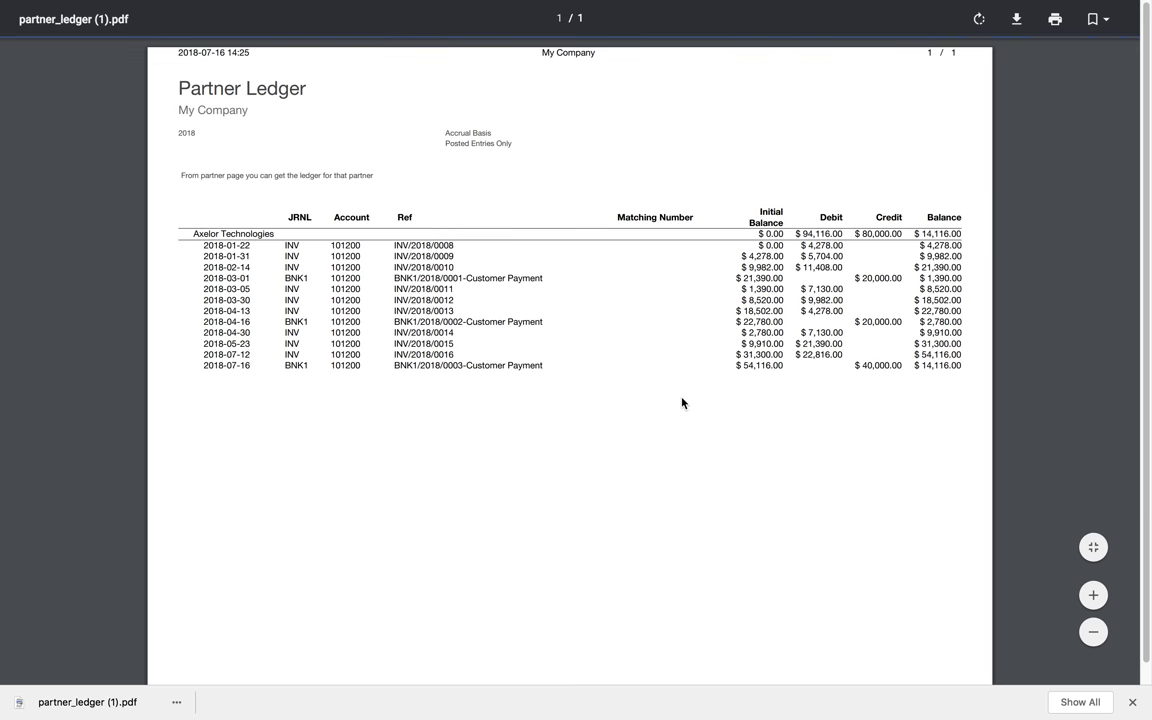
click(1093, 595)
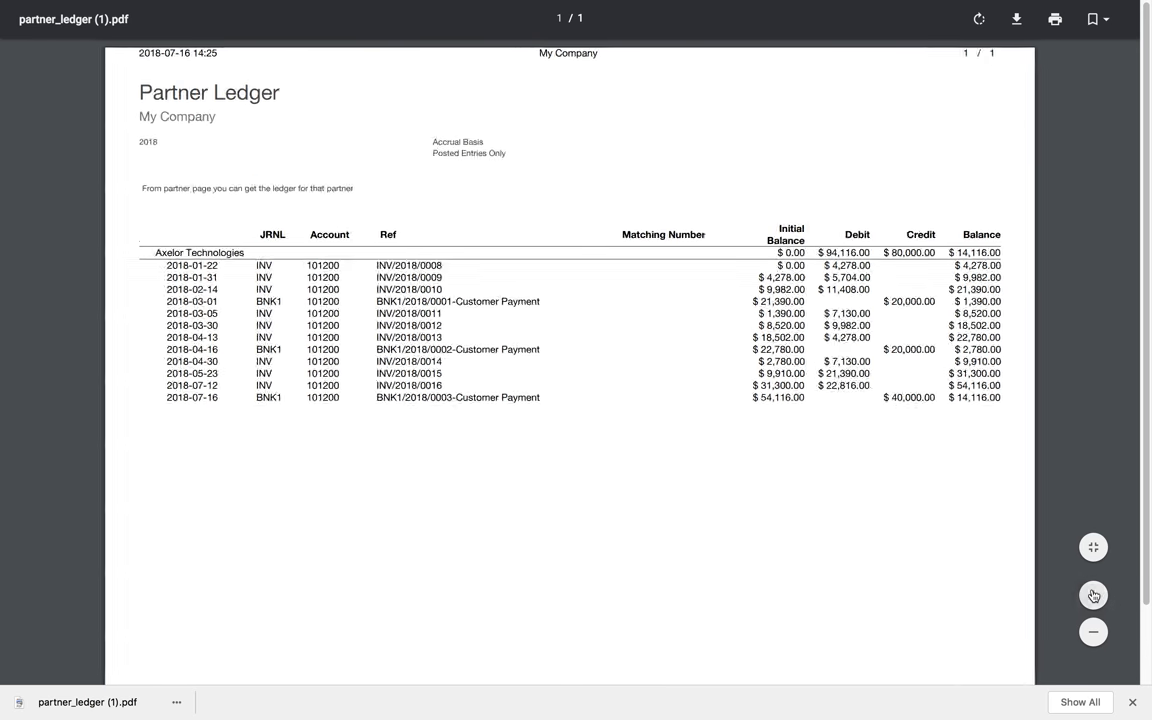
click(1093, 595)
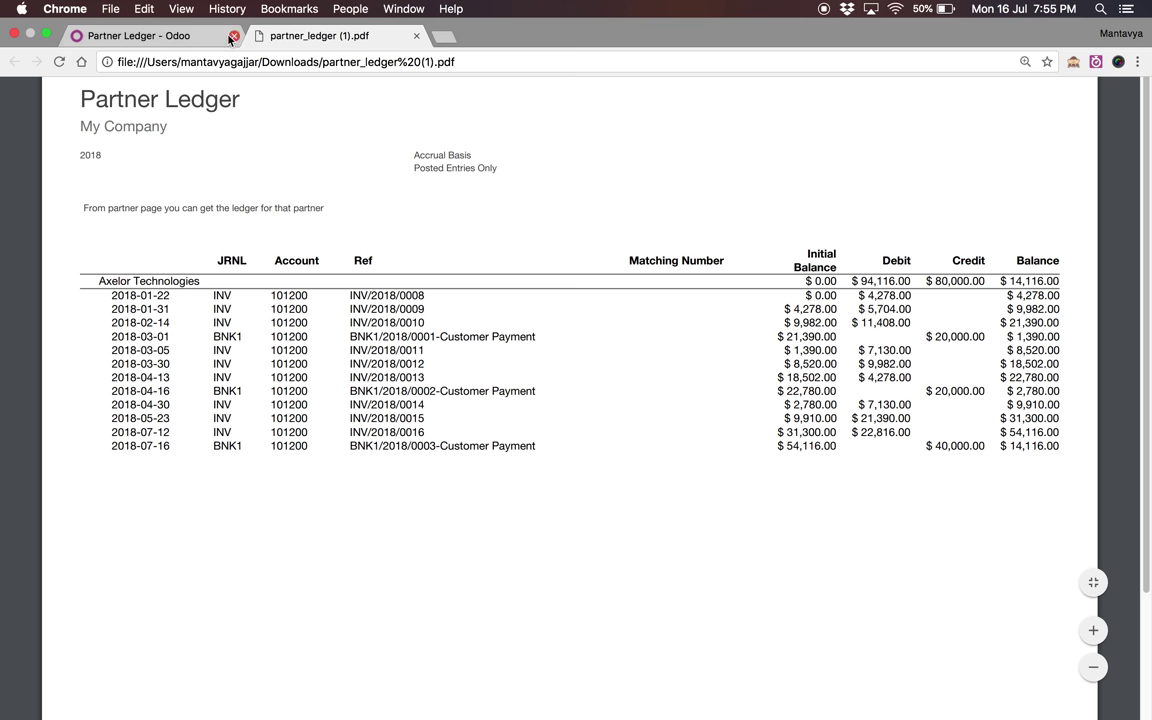
click(207, 32)
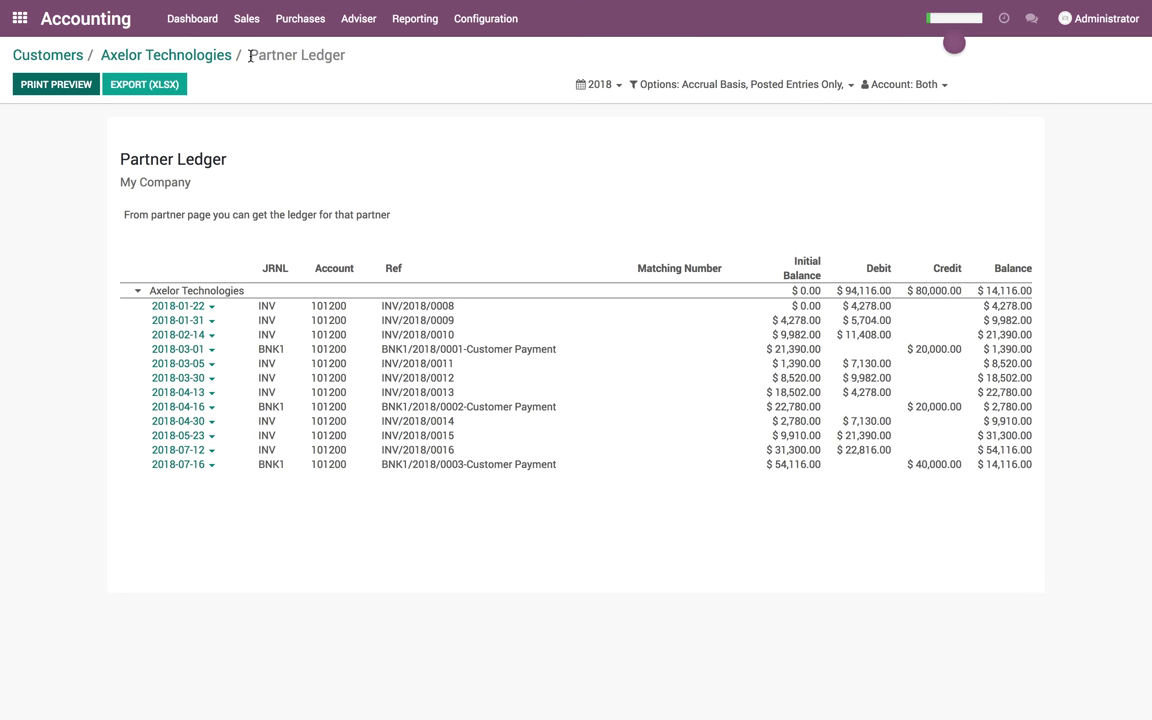
Create a new customer payment with Axelor Technologies as the partner
click(246, 18)
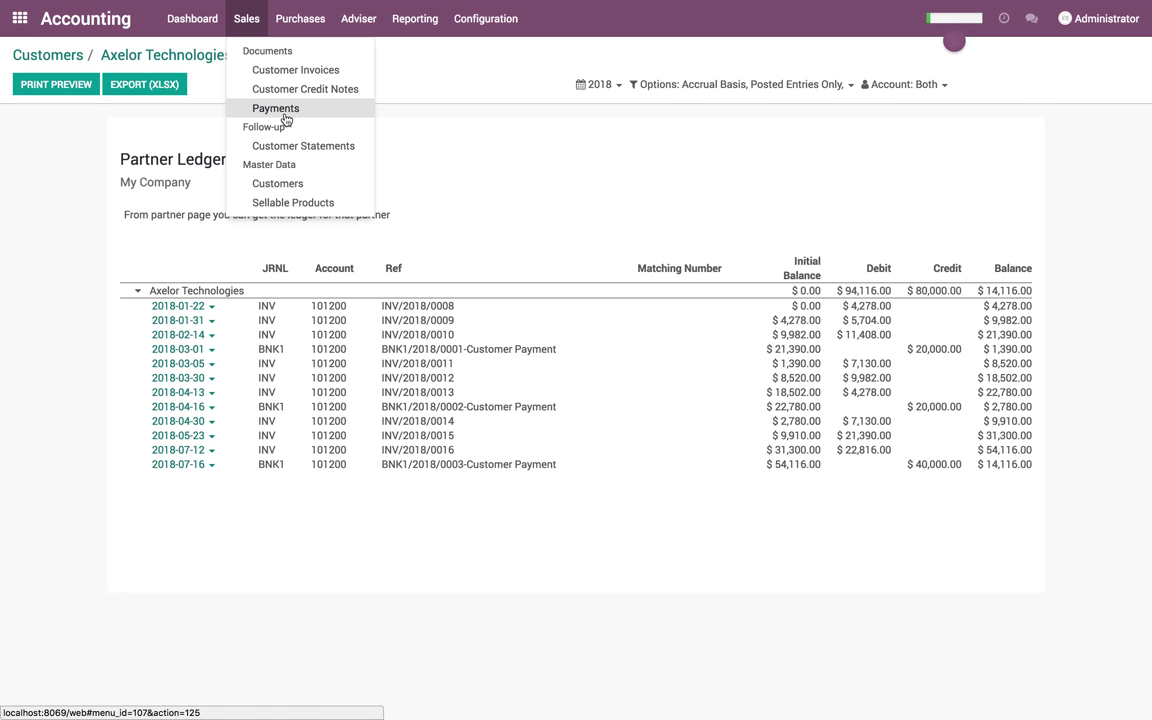
click(284, 112)
click(45, 84)
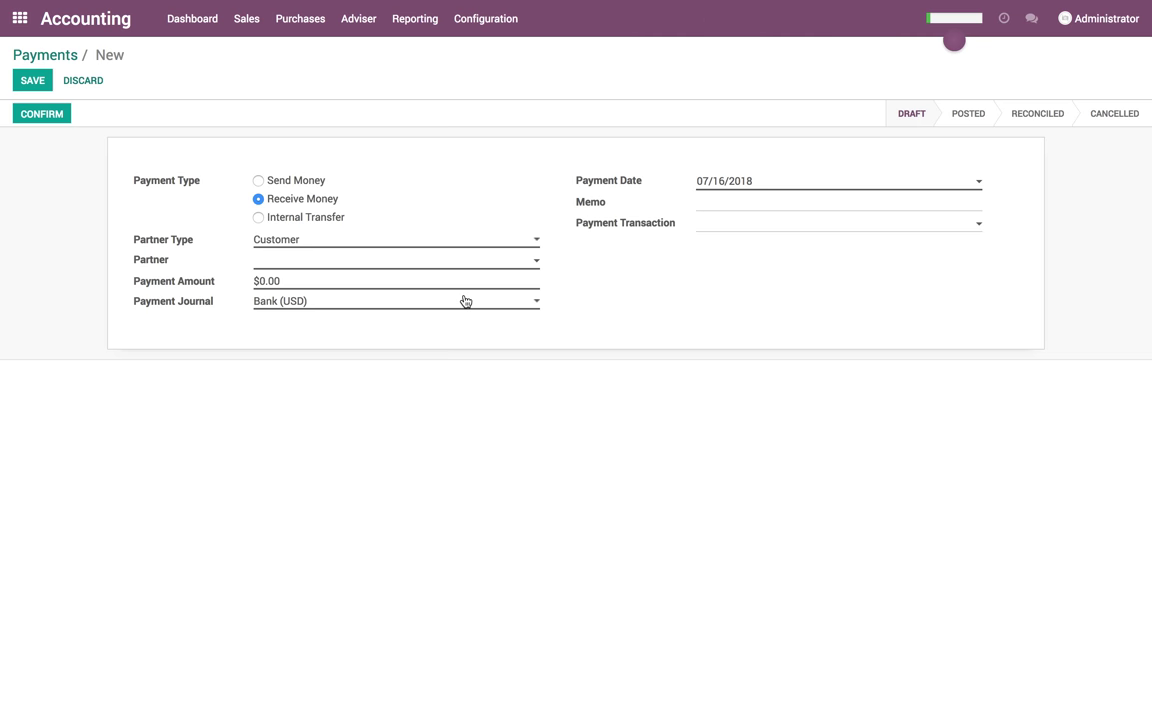
click(419, 262)
click(292, 283)
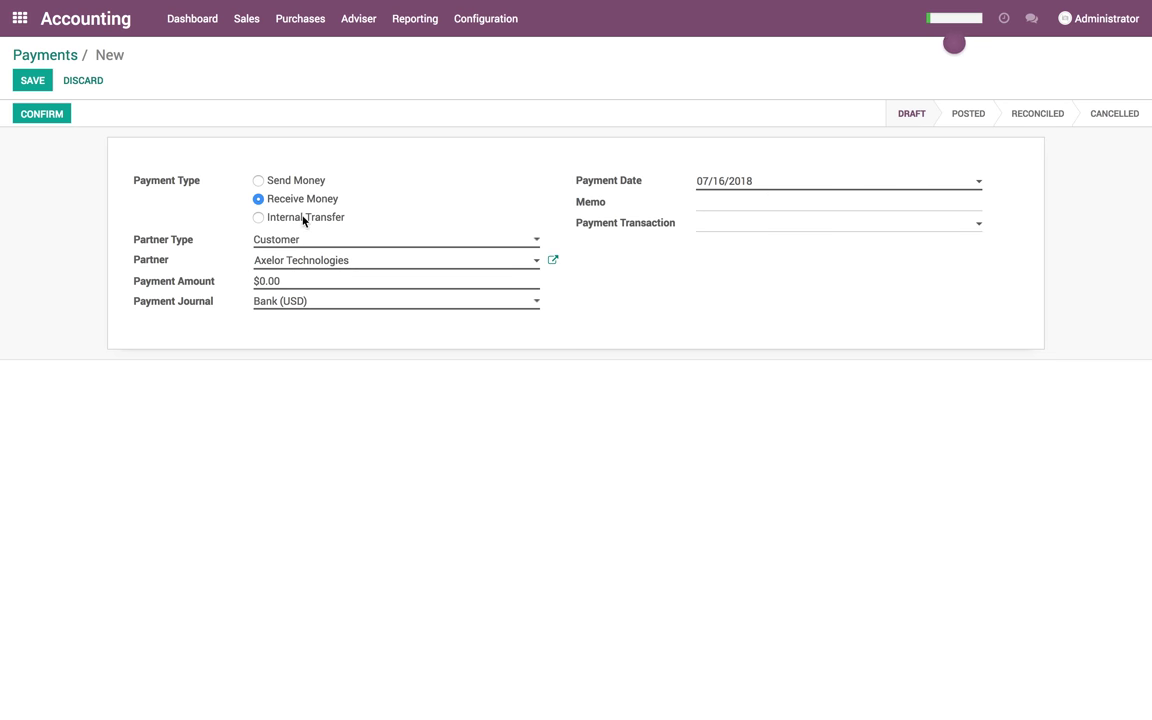
Set the payment date to 07/17/2018 and the amount to $10000, save the payment and confirm it
click(794, 303)
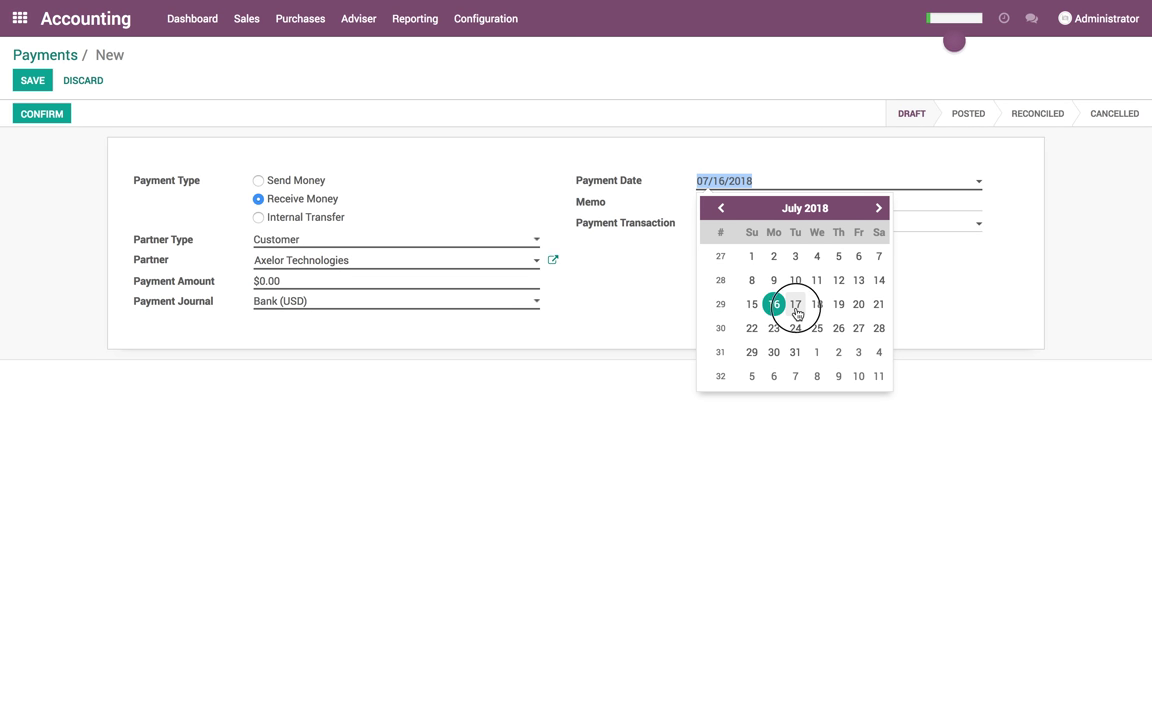
click(158, 282)
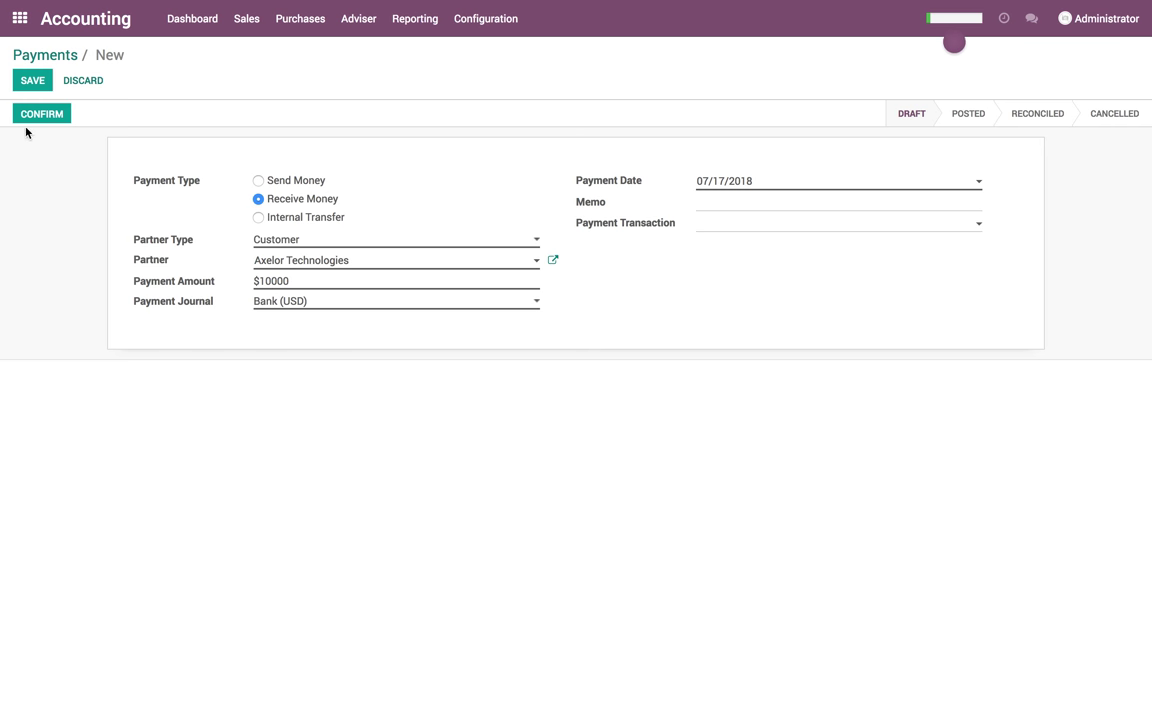
click(33, 82)
click(36, 118)
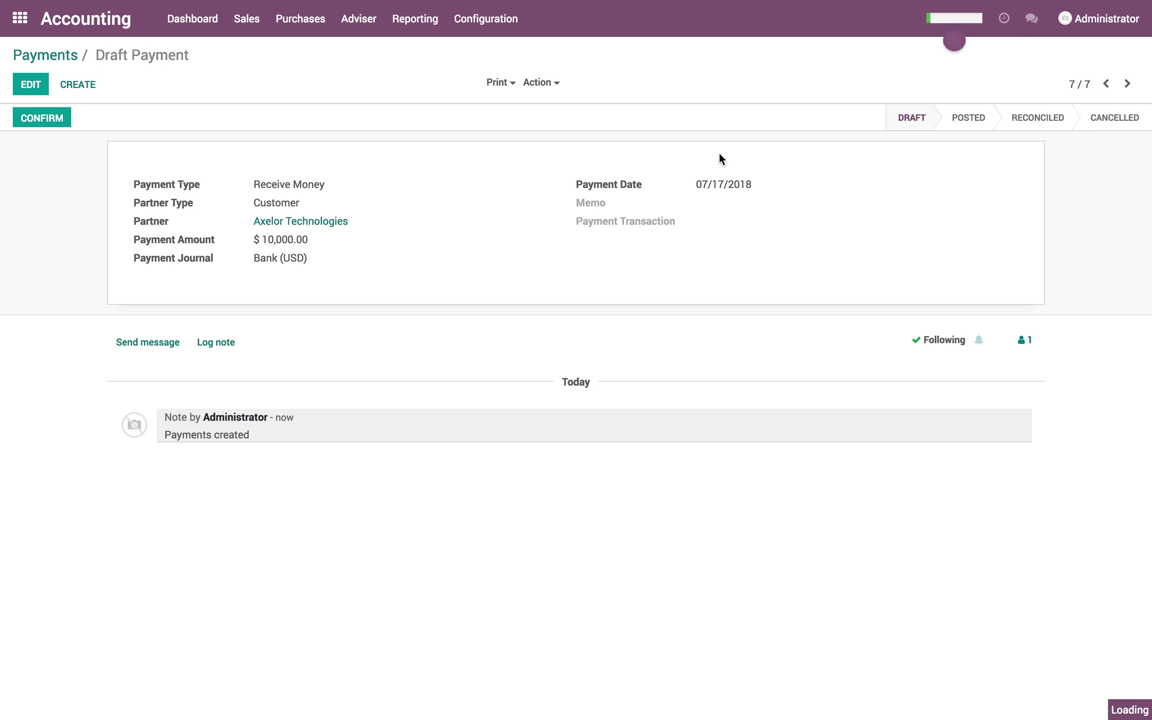
Reconcile the Axelor Technologies payment with invoice INV/2018/0016 and skip the remaining open item
click(986, 166)
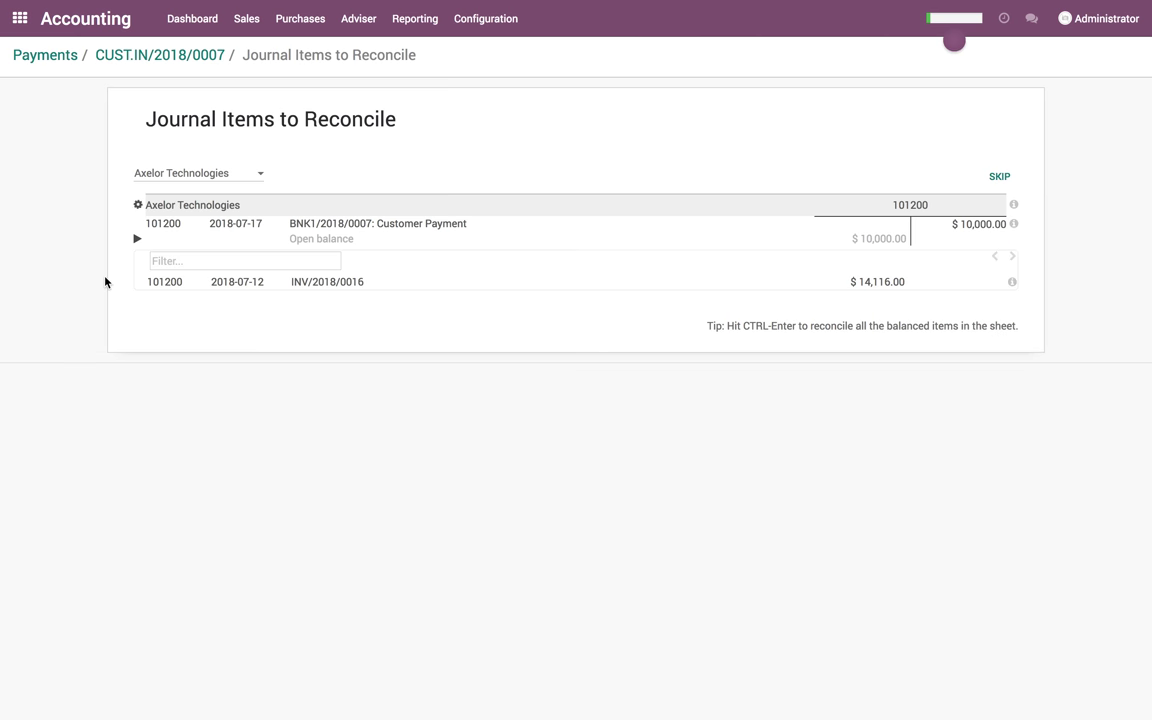
click(343, 287)
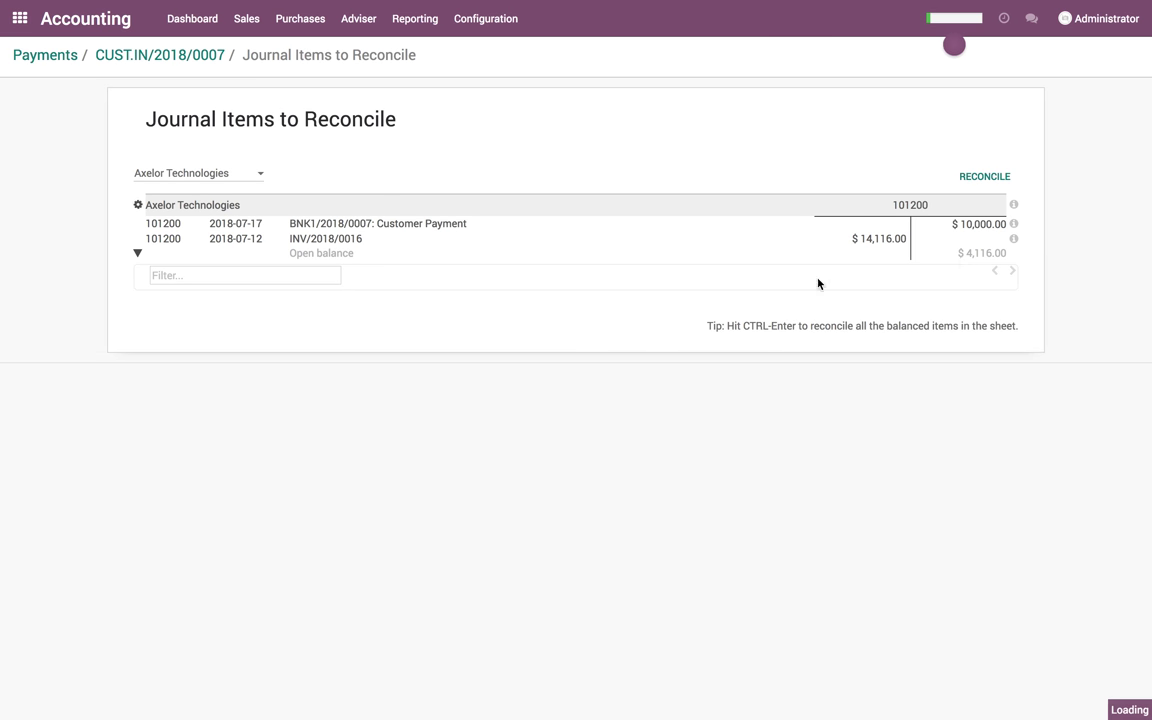
click(982, 256)
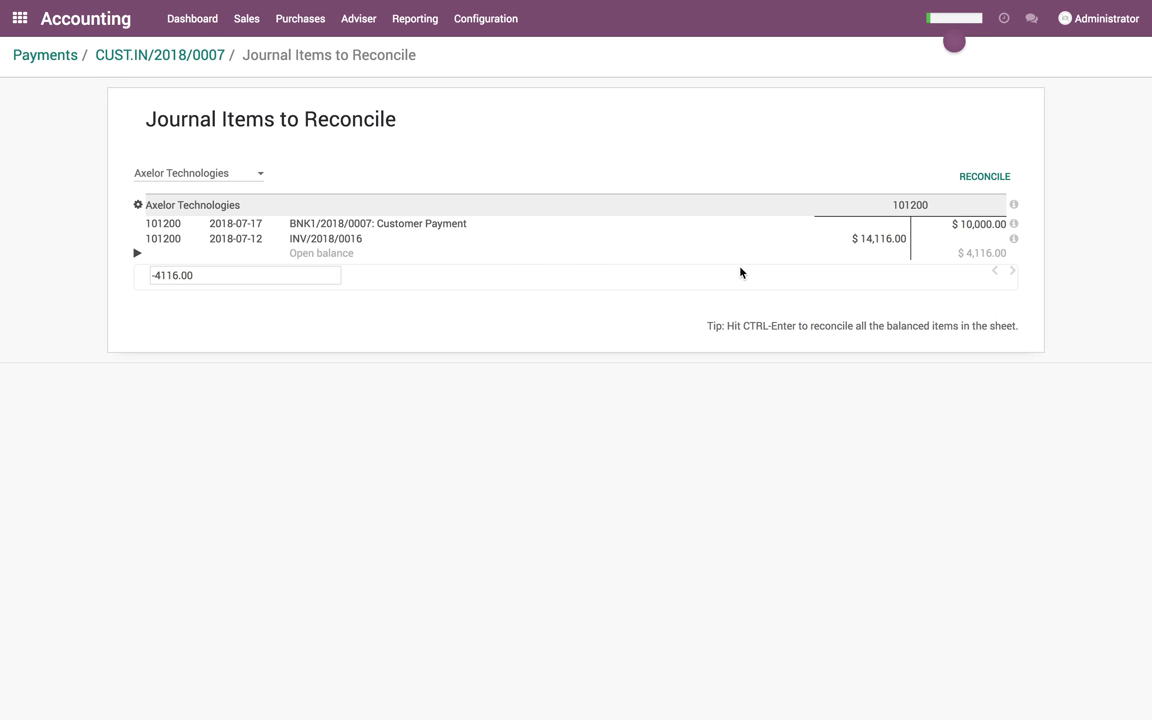
click(1012, 179)
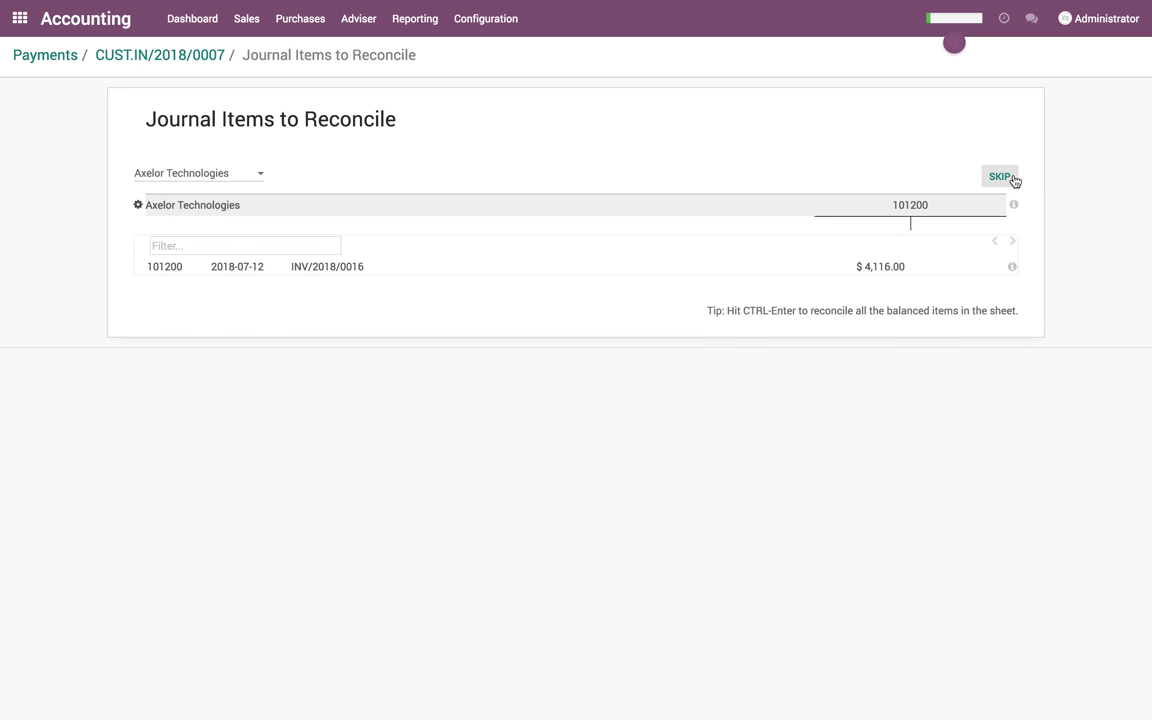
click(1000, 177)
Reopen Axelor Technologies' Customer Ledger from its customer record and examine the payments of 2018-07-16 and 2018-07-17 with their balances
click(246, 18)
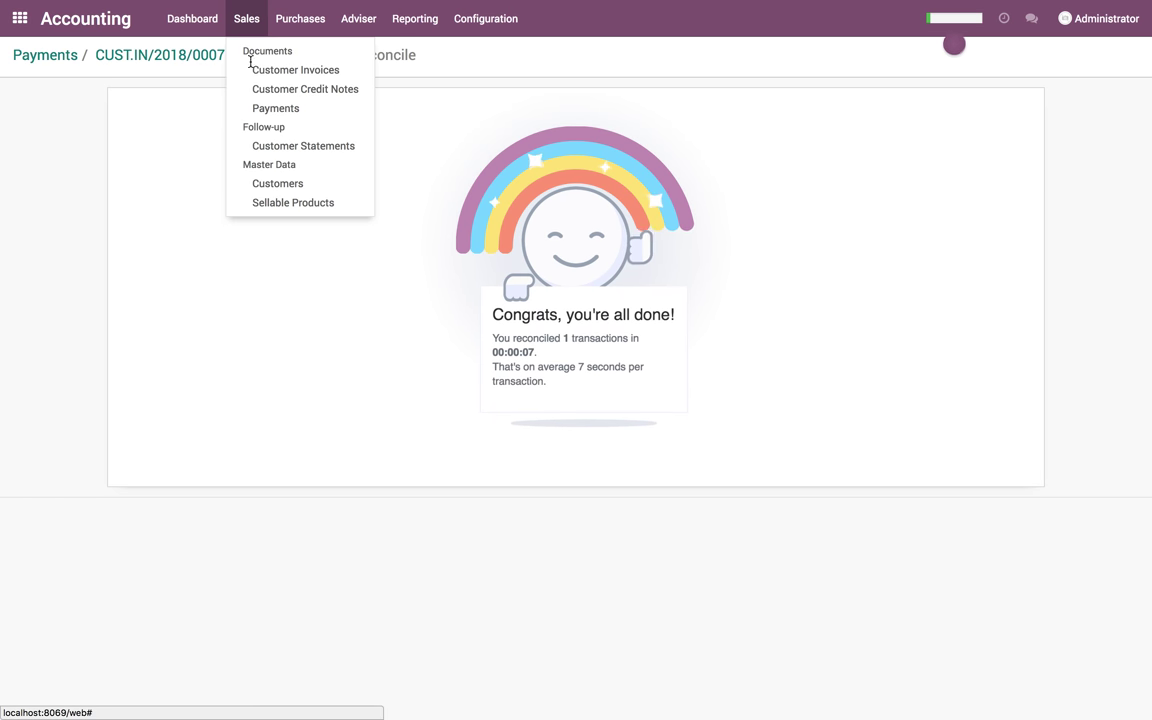
click(272, 184)
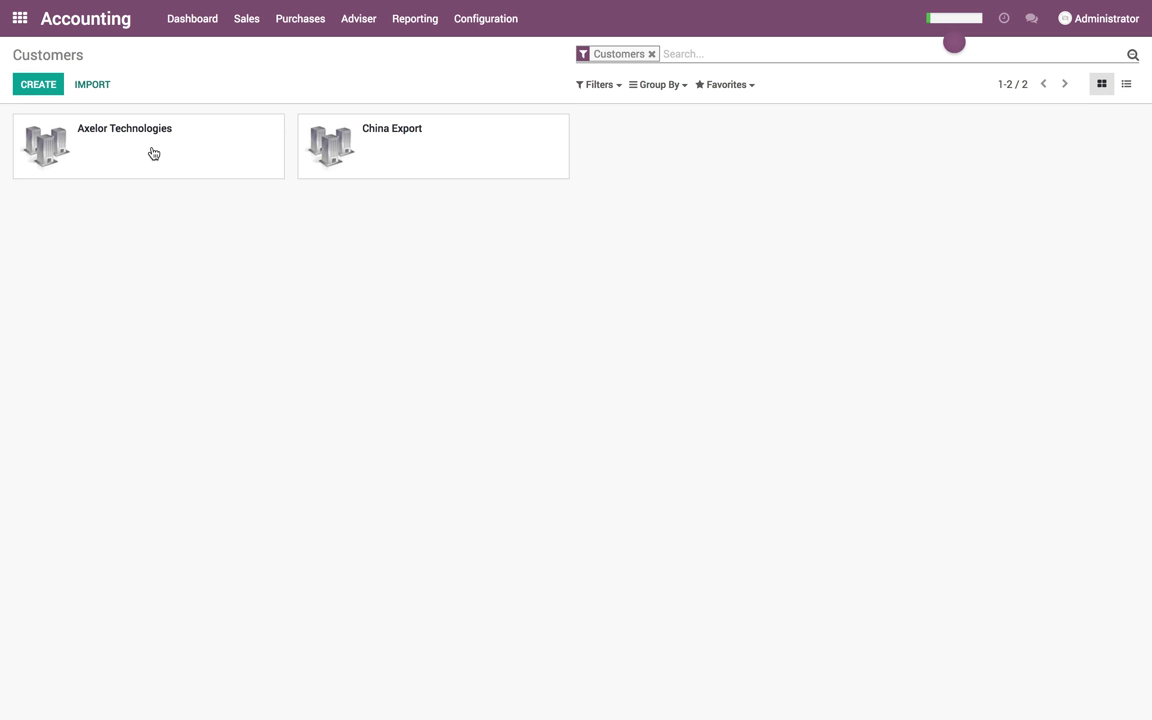
click(146, 149)
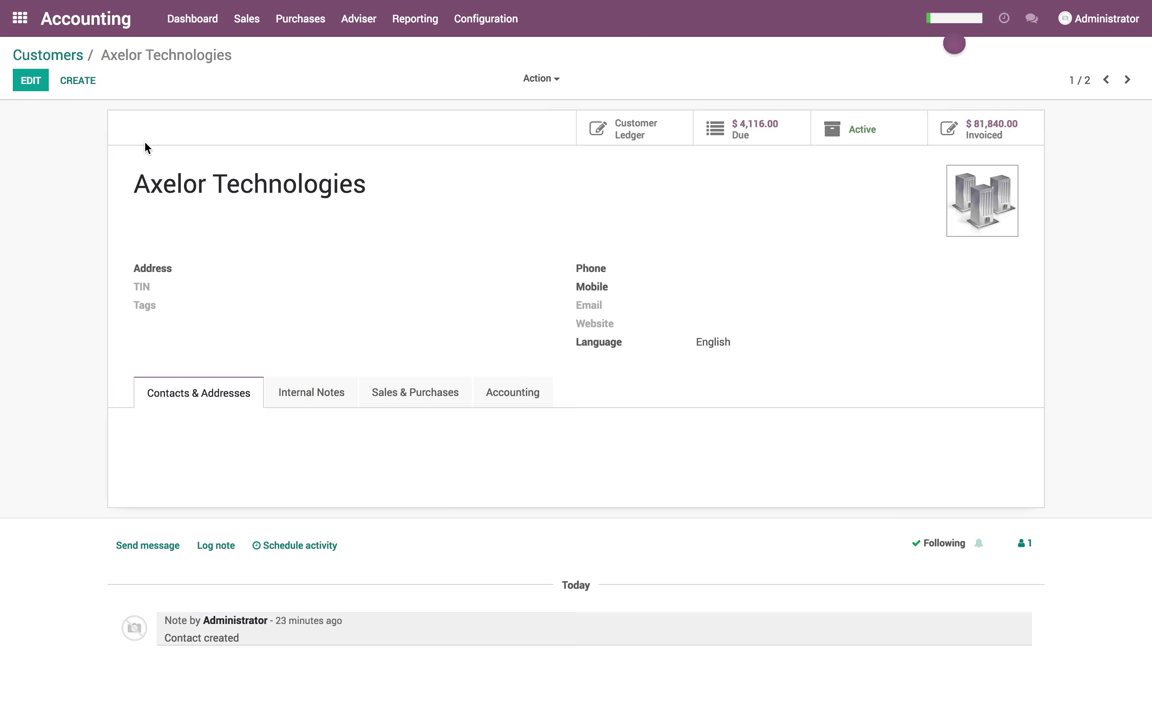
click(663, 136)
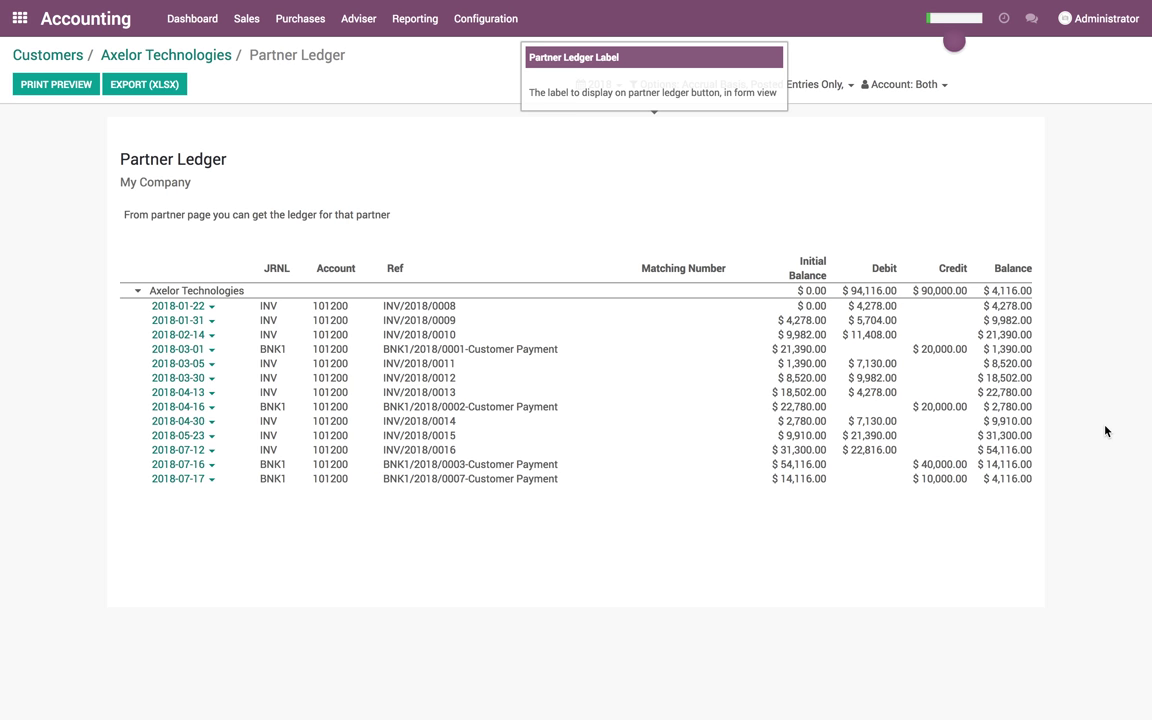
drag(386, 464, 1034, 470)
click(1034, 470)
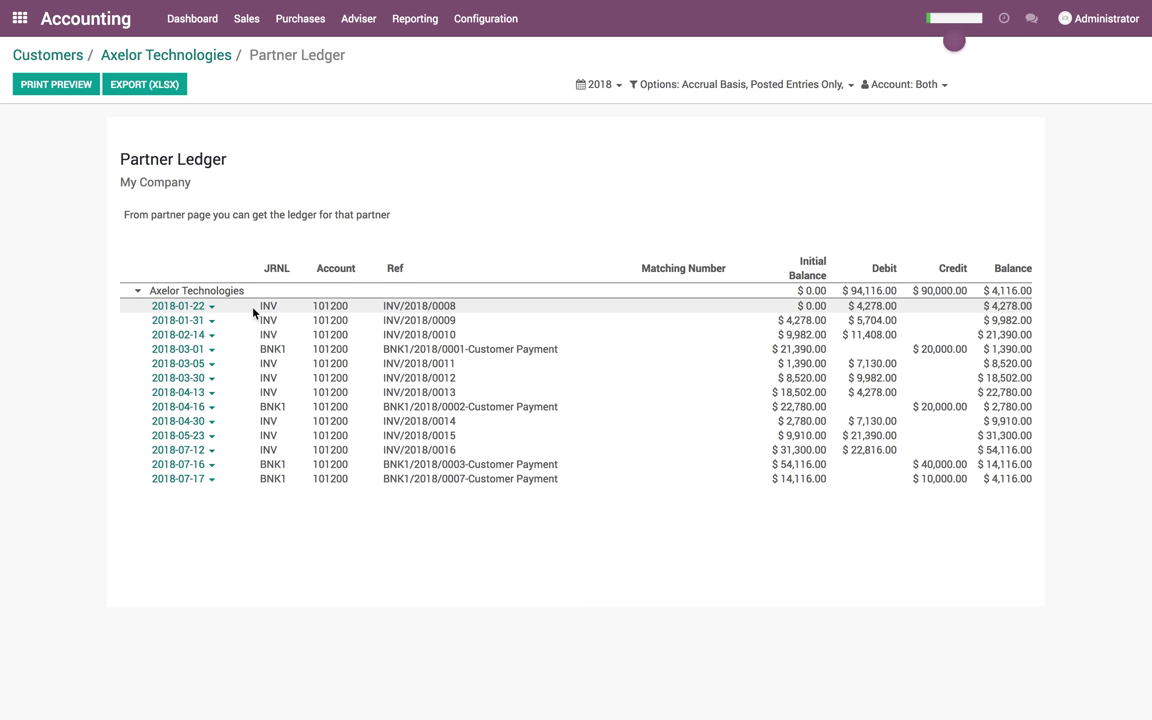